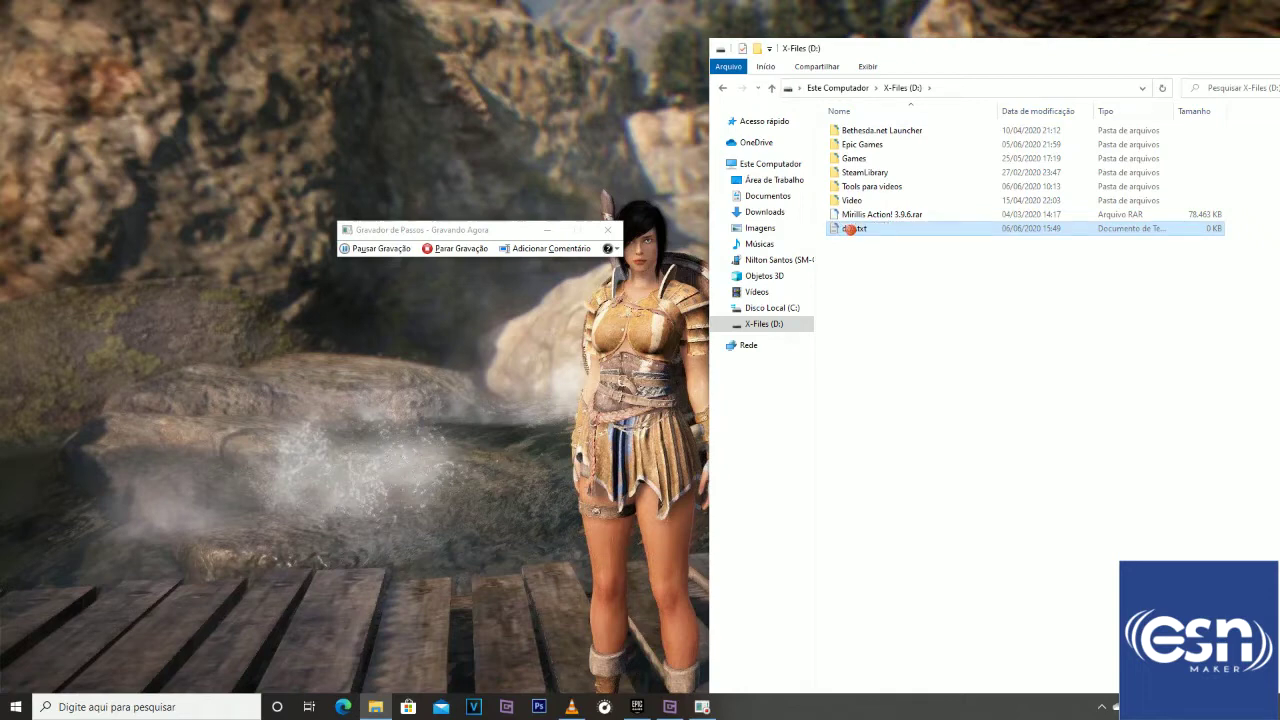
# Open doc.txt from the X-Files (D:) drive in Notepad, enter the text "oi", and close the file saving the changes
pyautogui.doubleClick(851, 229)
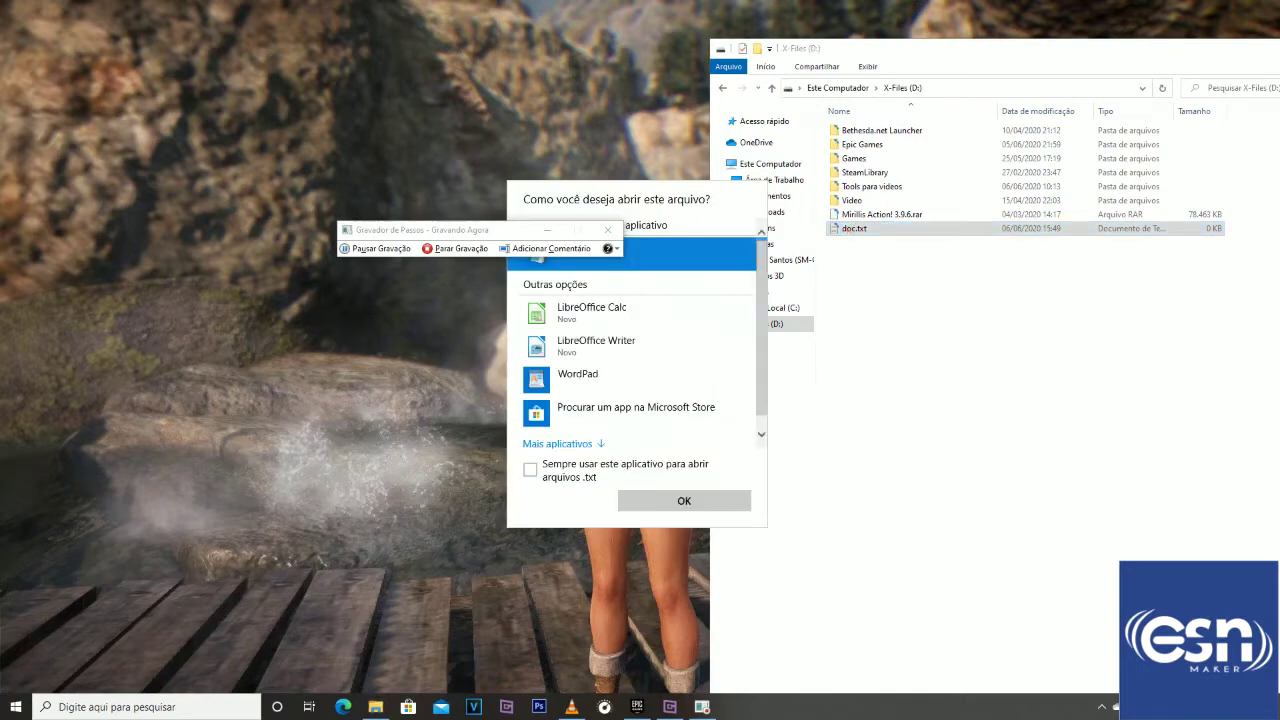
pyautogui.click(684, 500)
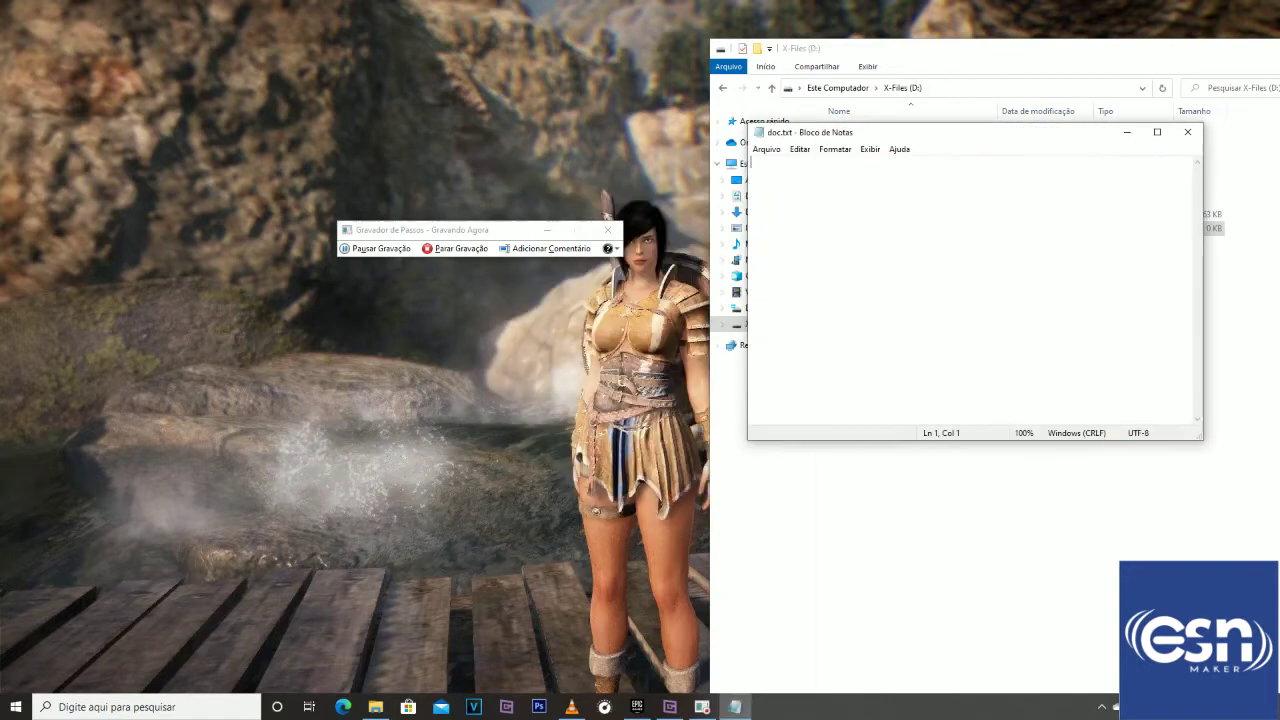
pyautogui.write('ol')
pyautogui.click(1187, 131)
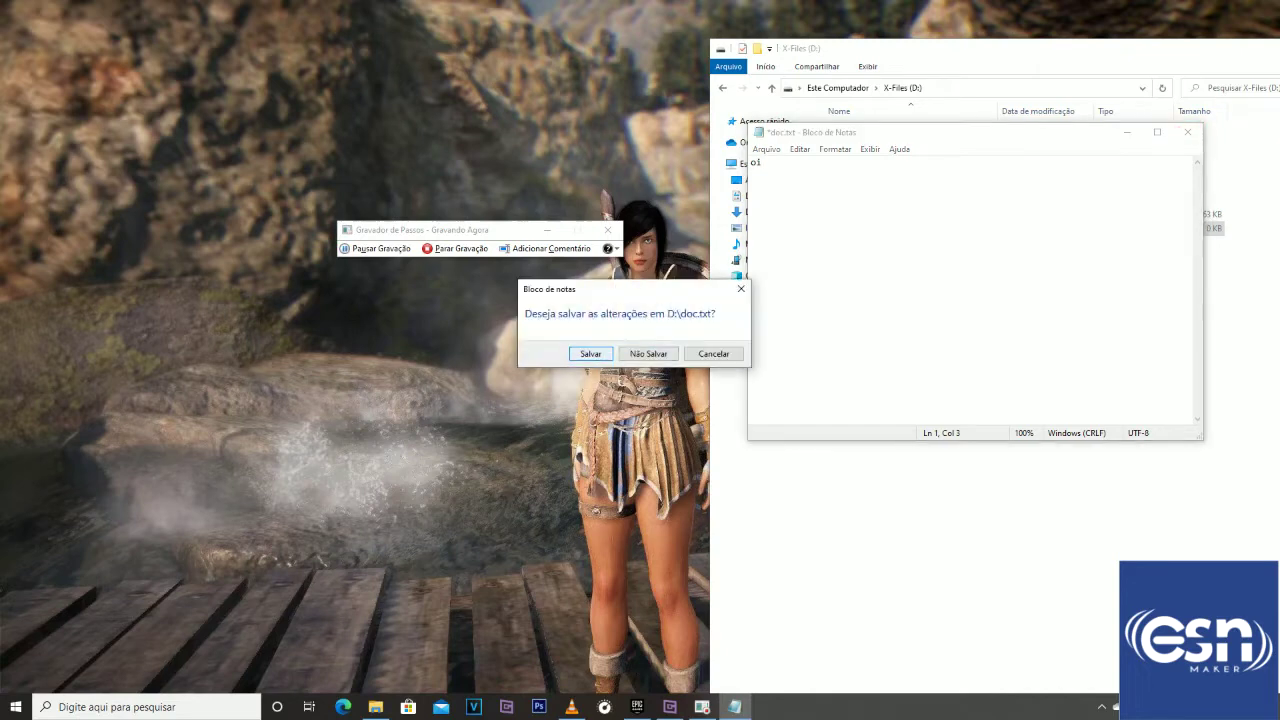
pyautogui.click(590, 353)
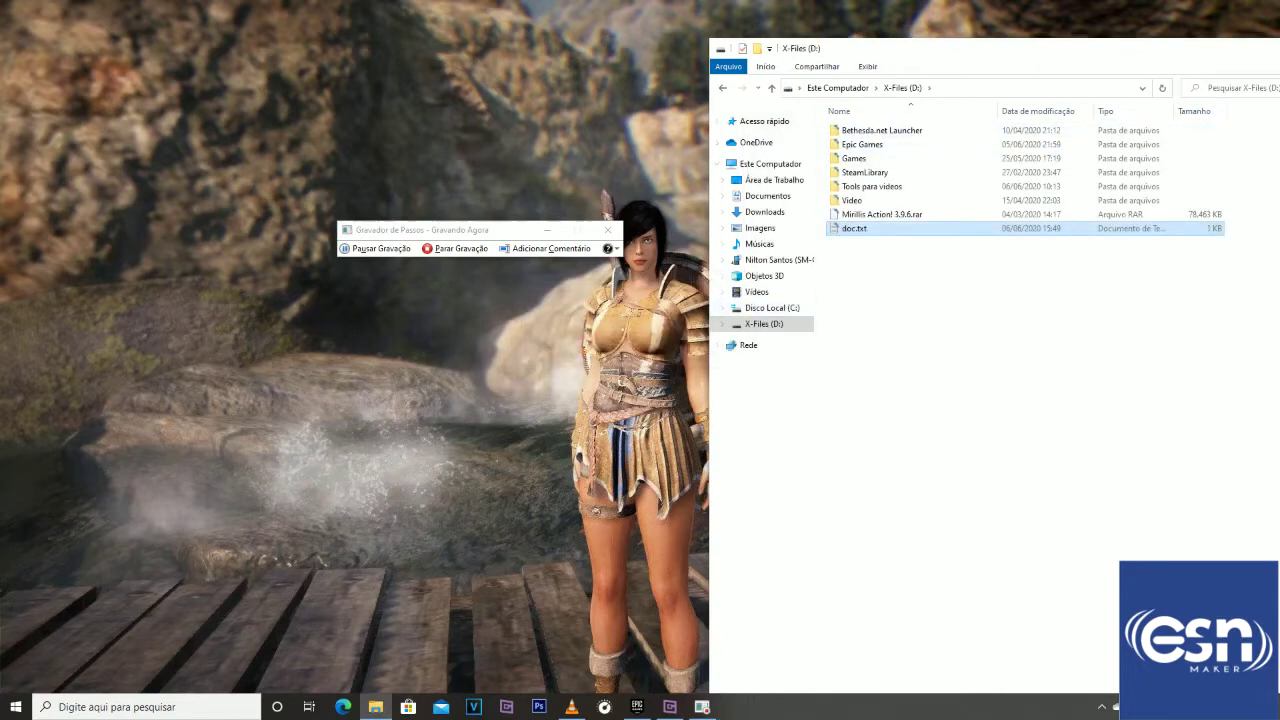
# Minimize the File Explorer window, stop the Steps Recorder recording, and enlarge the resulting report window
pyautogui.press('super+Down')
pyautogui.press('super+Down')
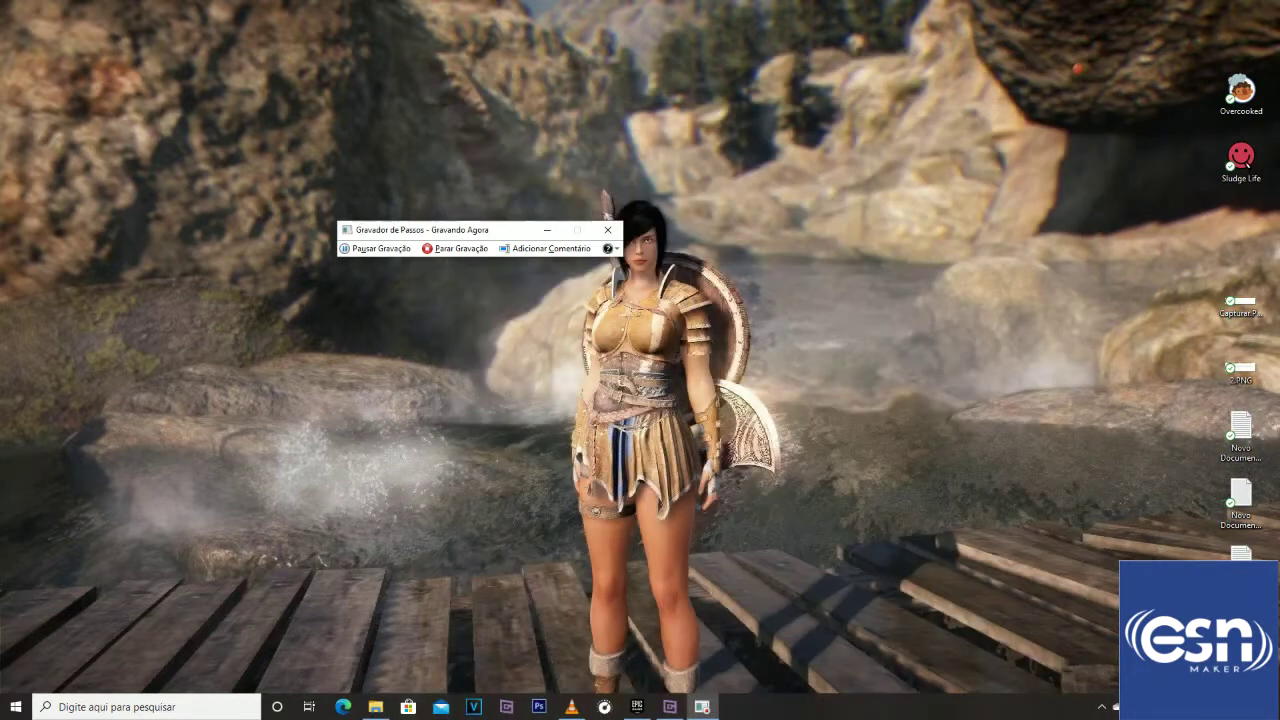
pyautogui.click(455, 248)
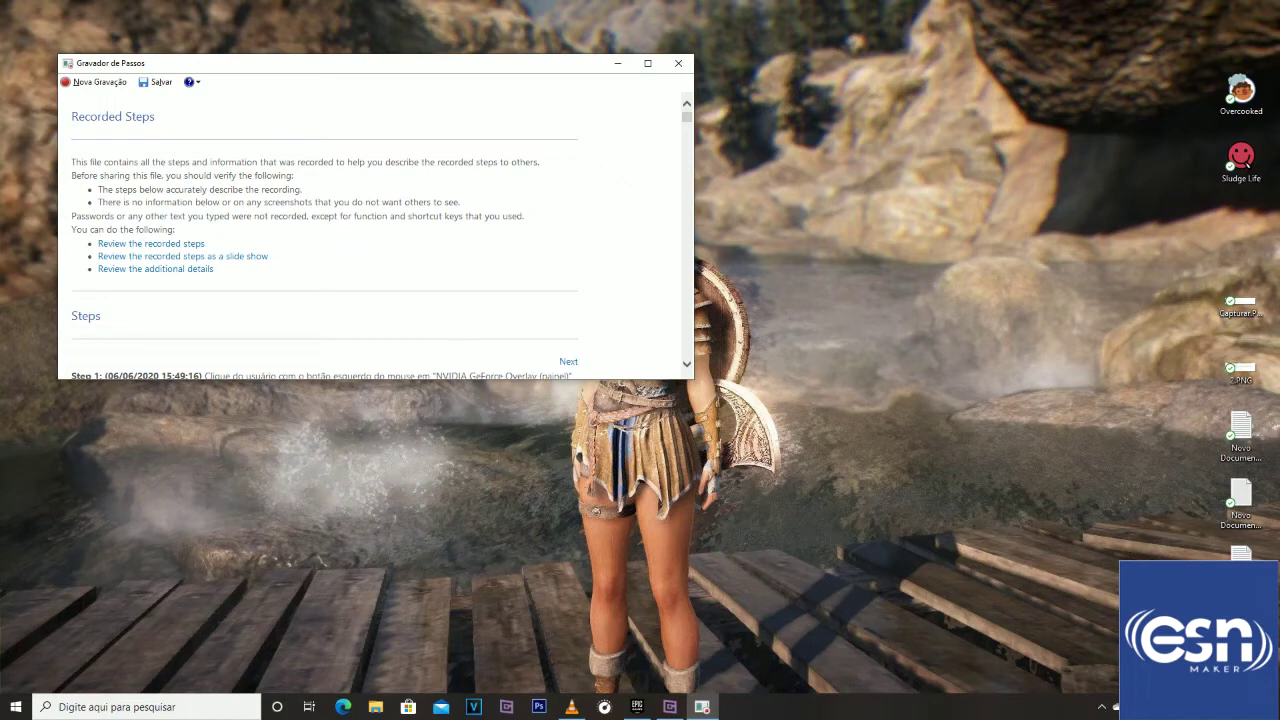
pyautogui.moveTo(692, 379); pyautogui.dragTo(896, 533)
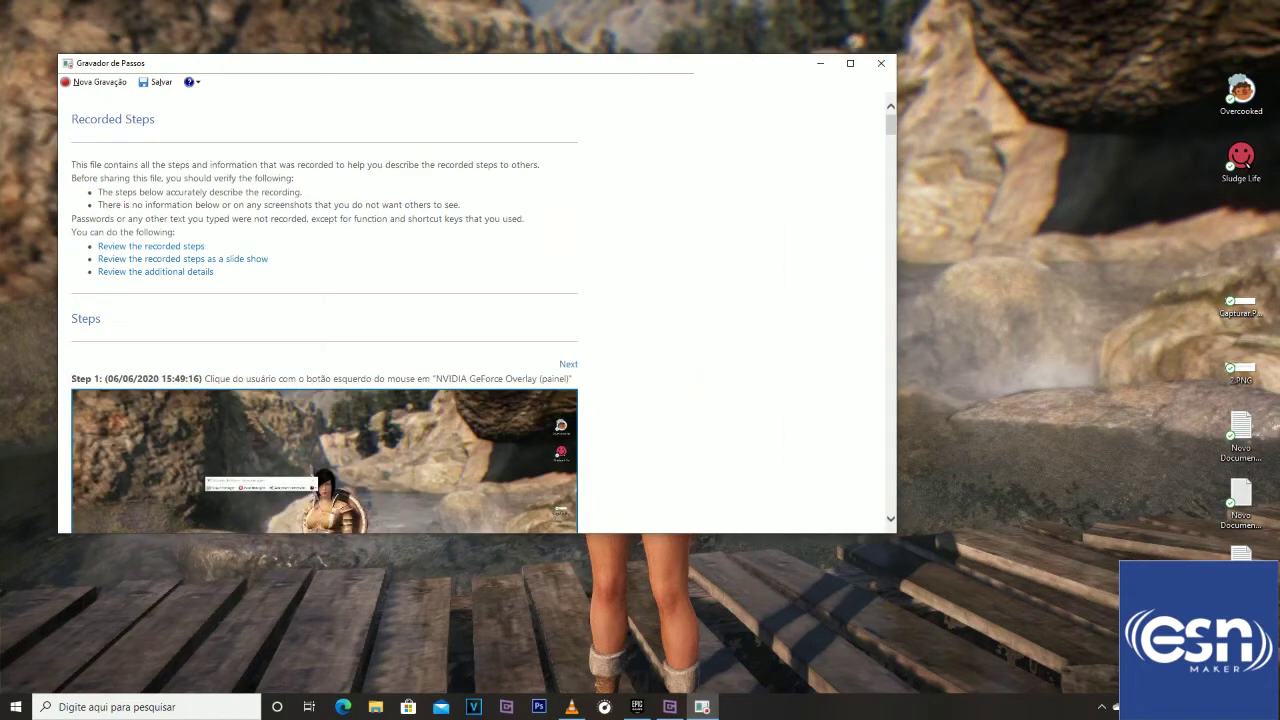
# Review the descriptions and screenshots of recorded steps 1 to 6 in the report
pyautogui.scroll(-3, 324, 300)
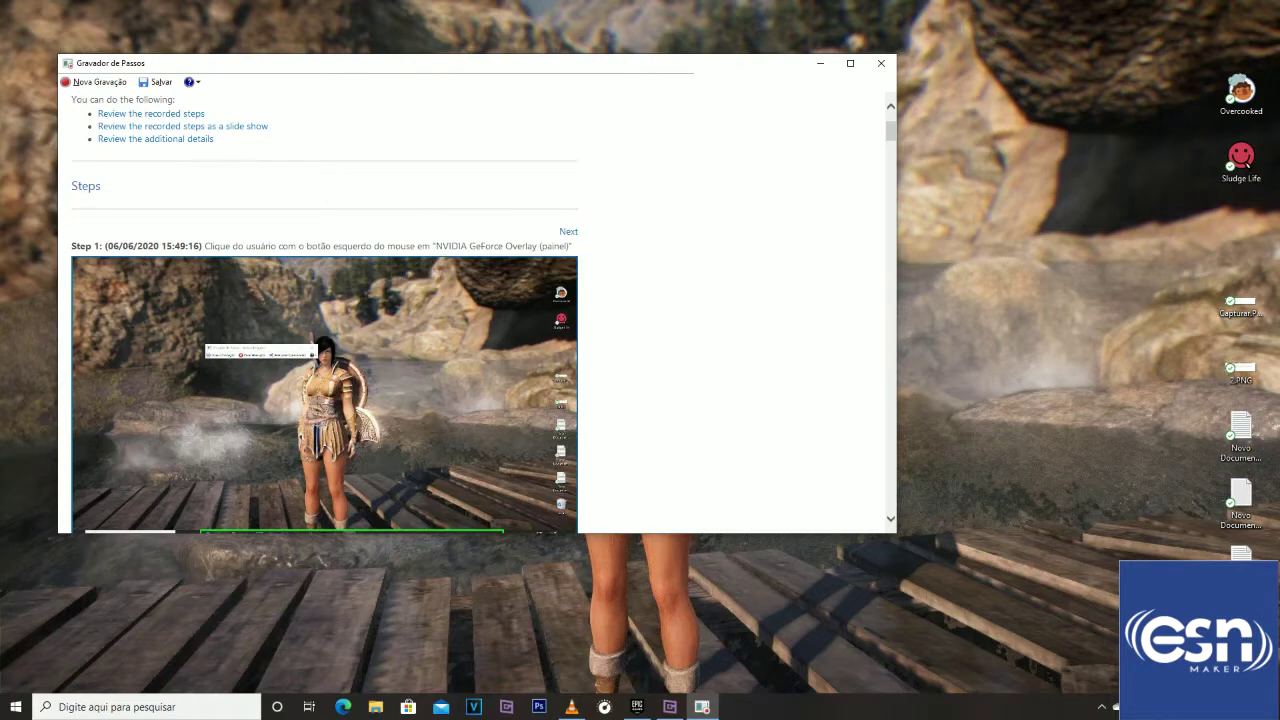
pyautogui.scroll(-1, 520, 255)
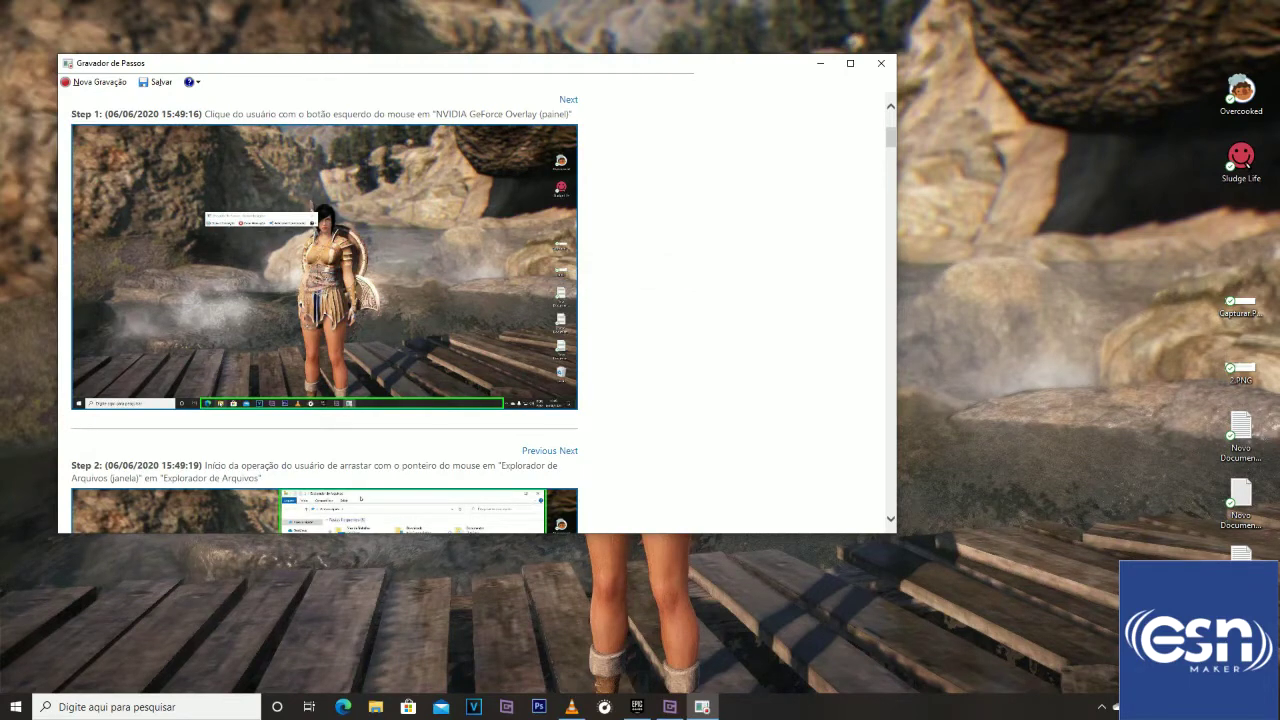
pyautogui.scroll(-2, 440, 390)
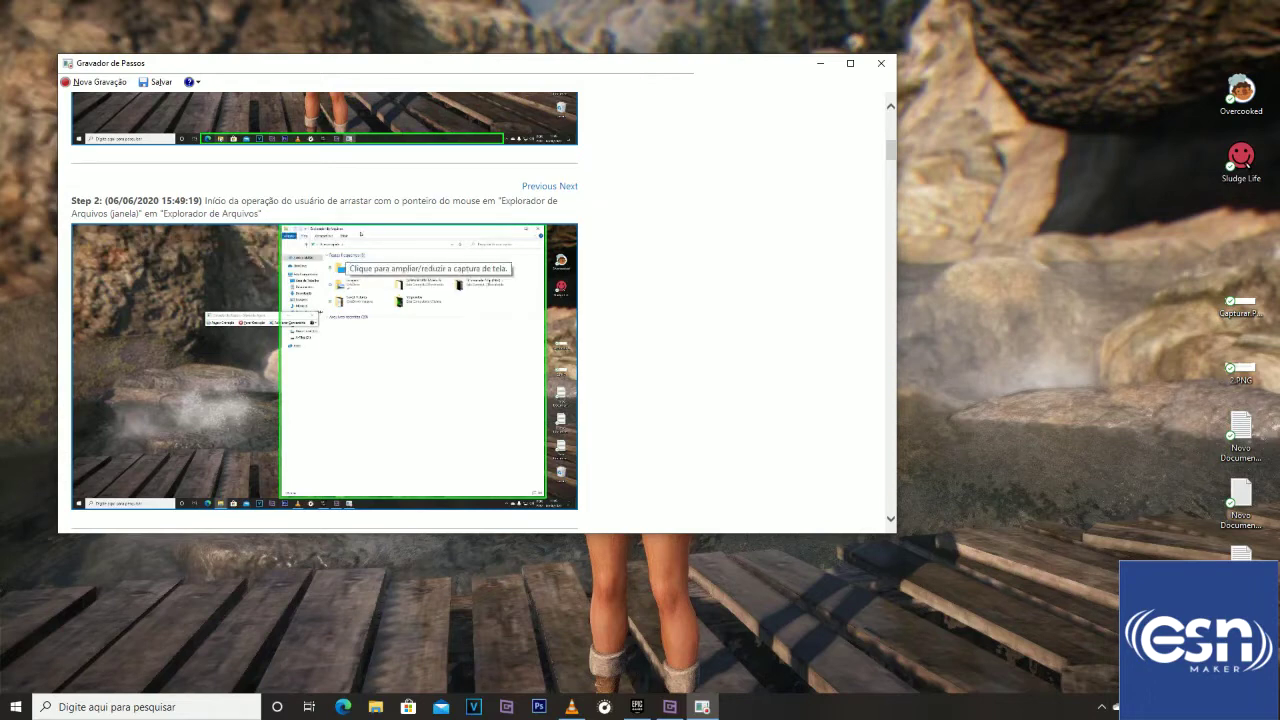
pyautogui.scroll(-5, 324, 313)
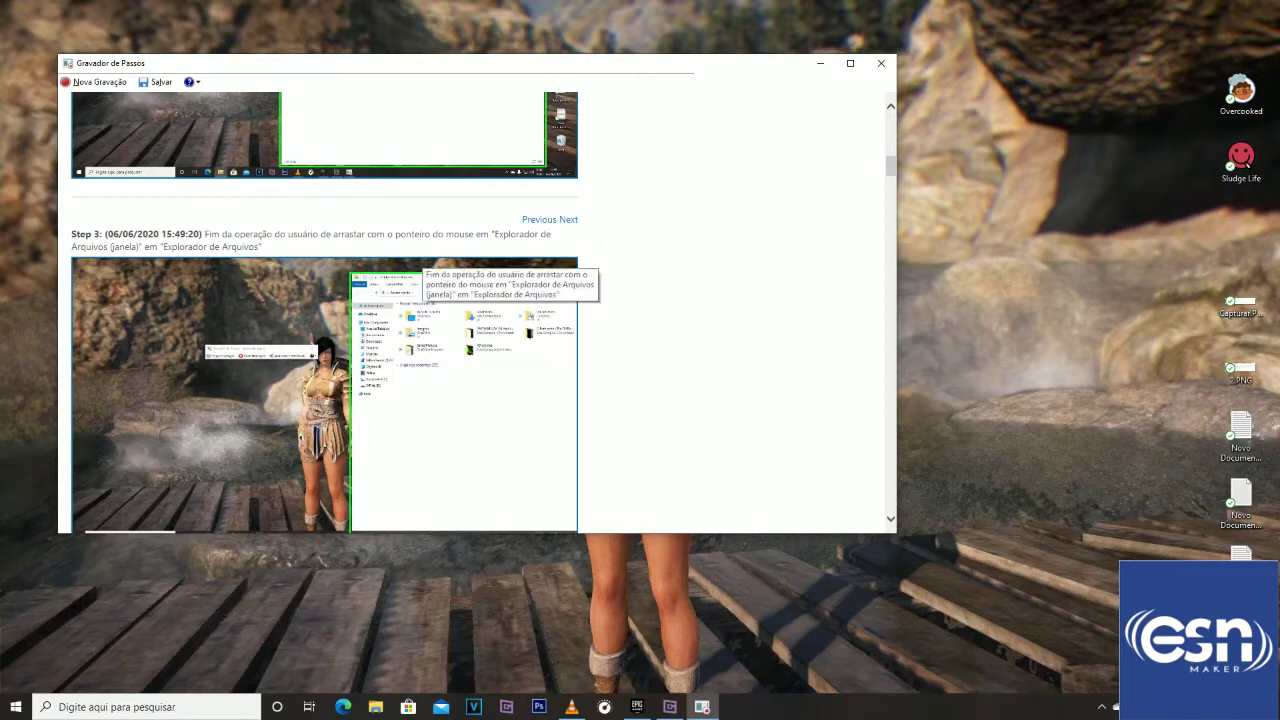
pyautogui.scroll(-5, 324, 314)
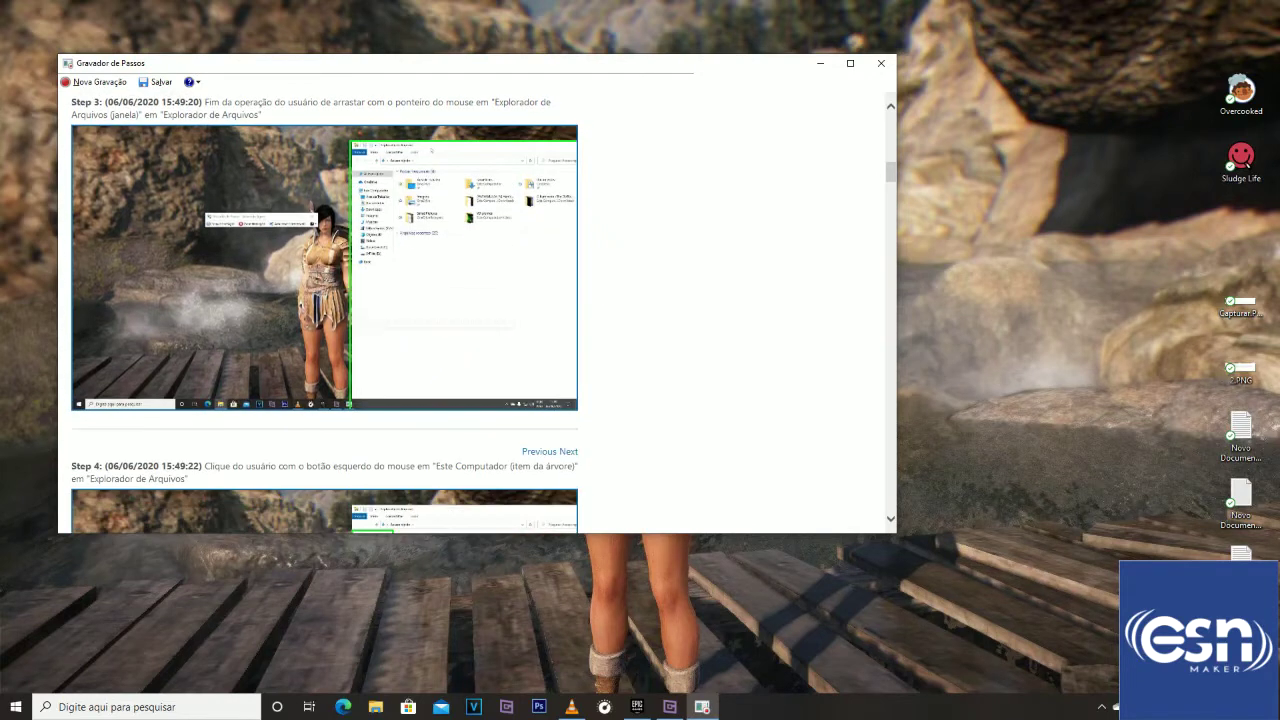
pyautogui.scroll(-1, 324, 314)
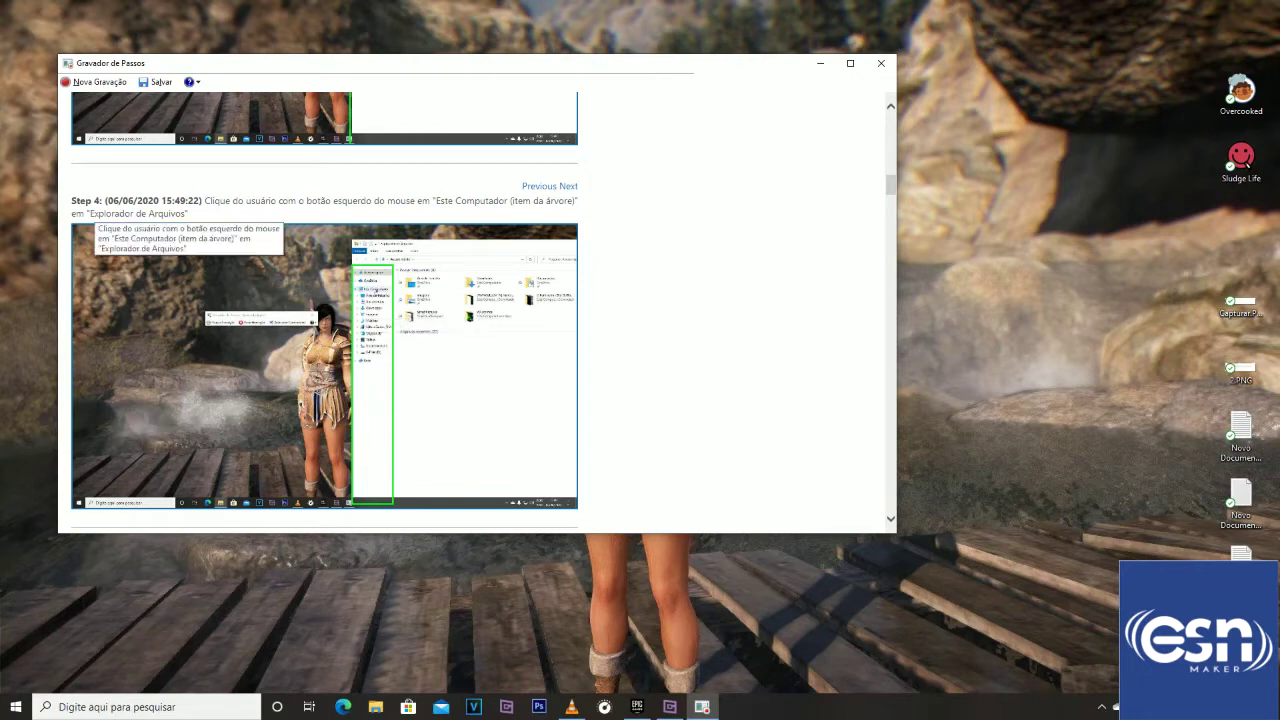
pyautogui.scroll(-3, 483, 314)
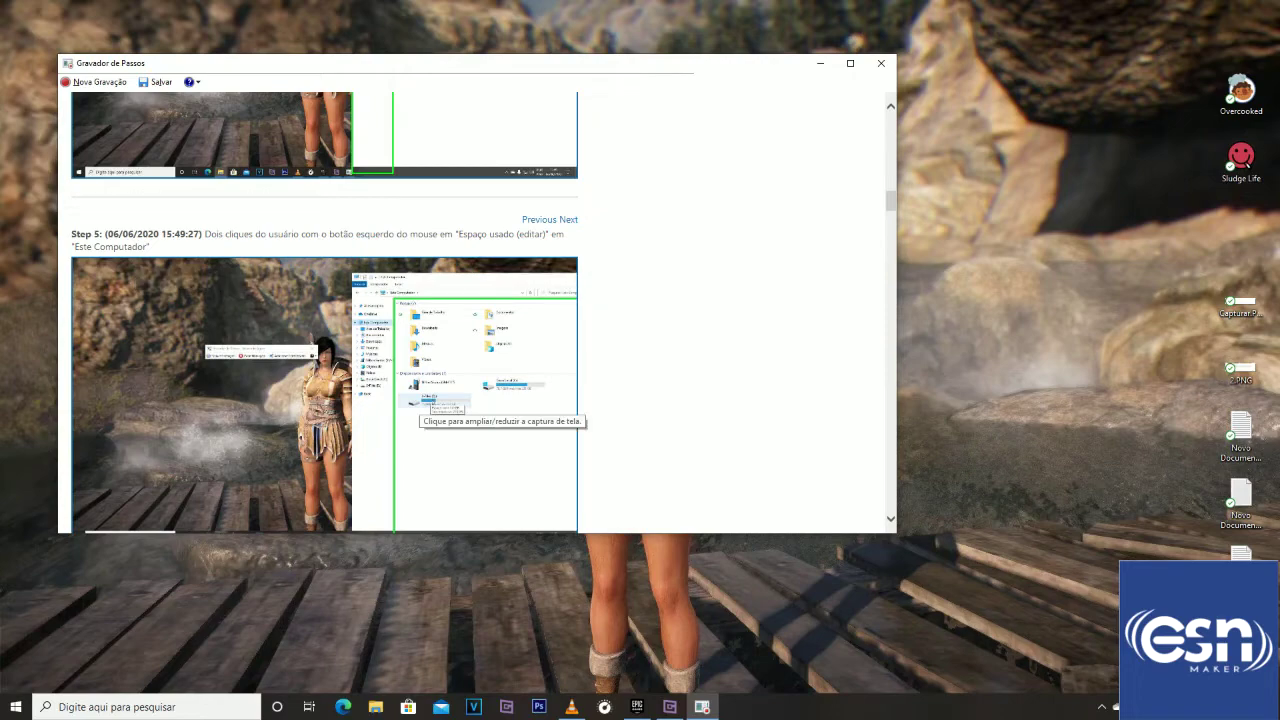
pyautogui.scroll(-4, 420, 410)
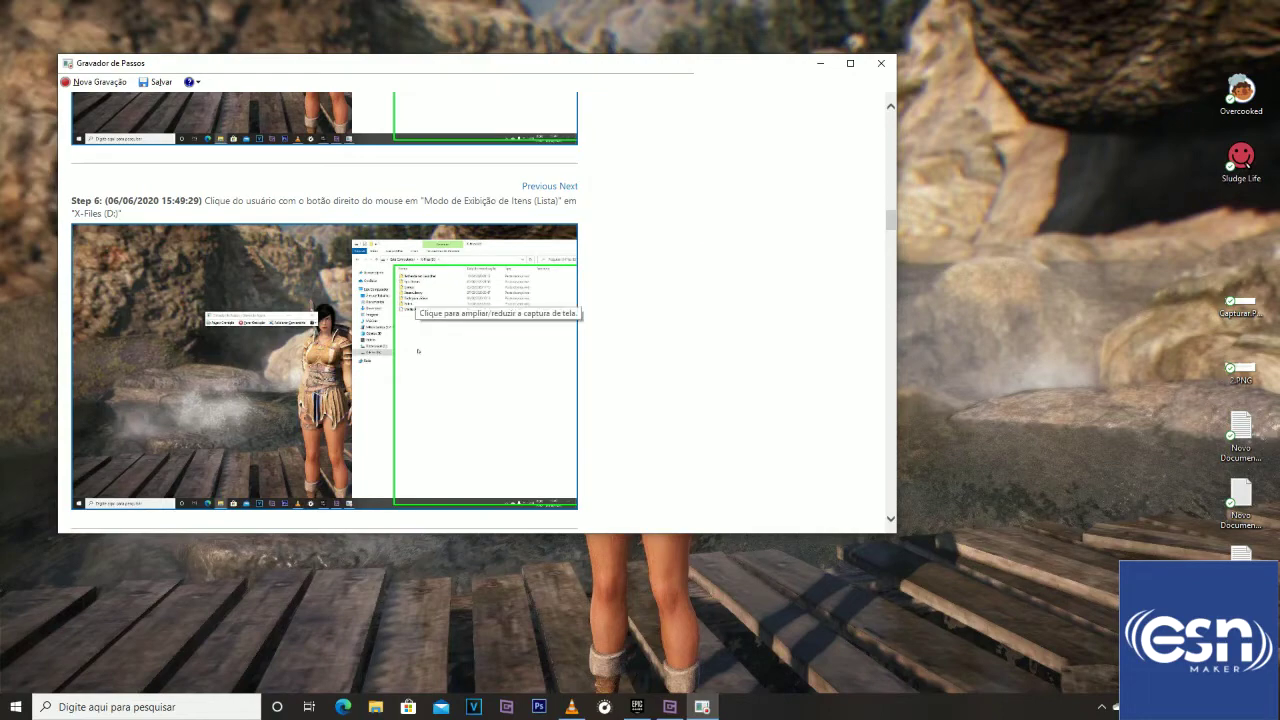
# Open the X-Files (D:) drive from This PC in a File Explorer window
pyautogui.click(375, 707)
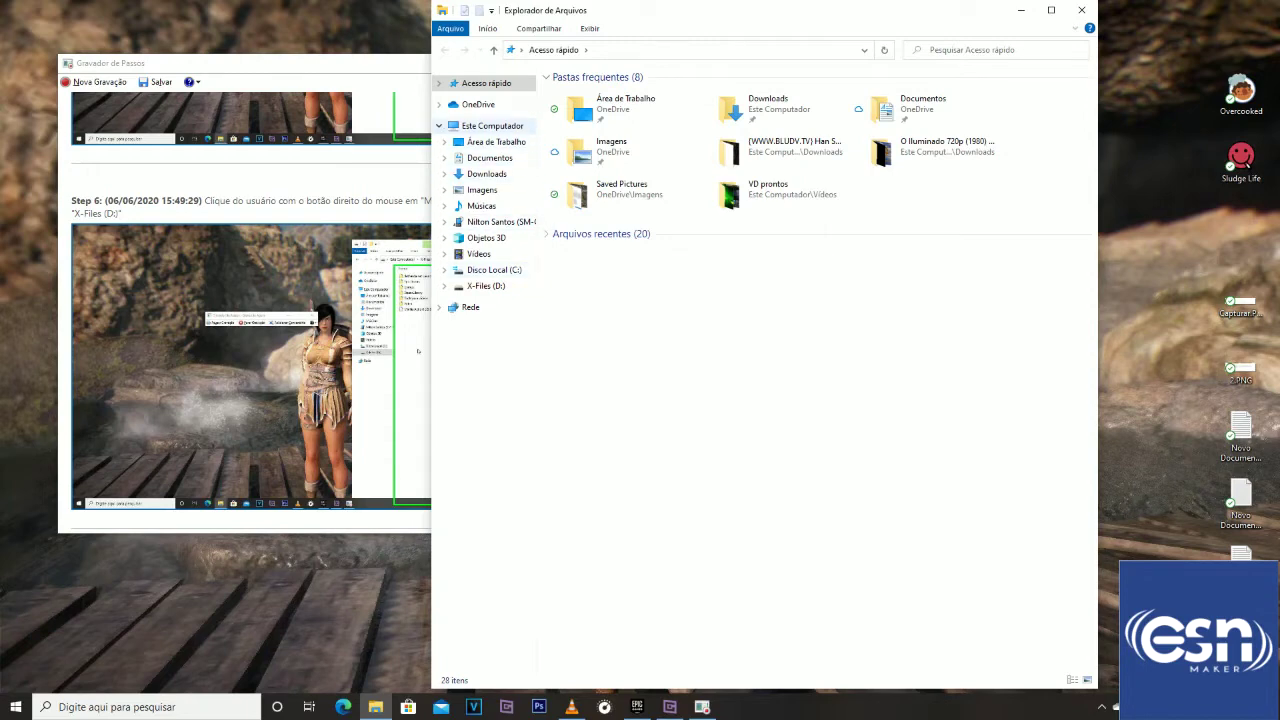
pyautogui.click(492, 125)
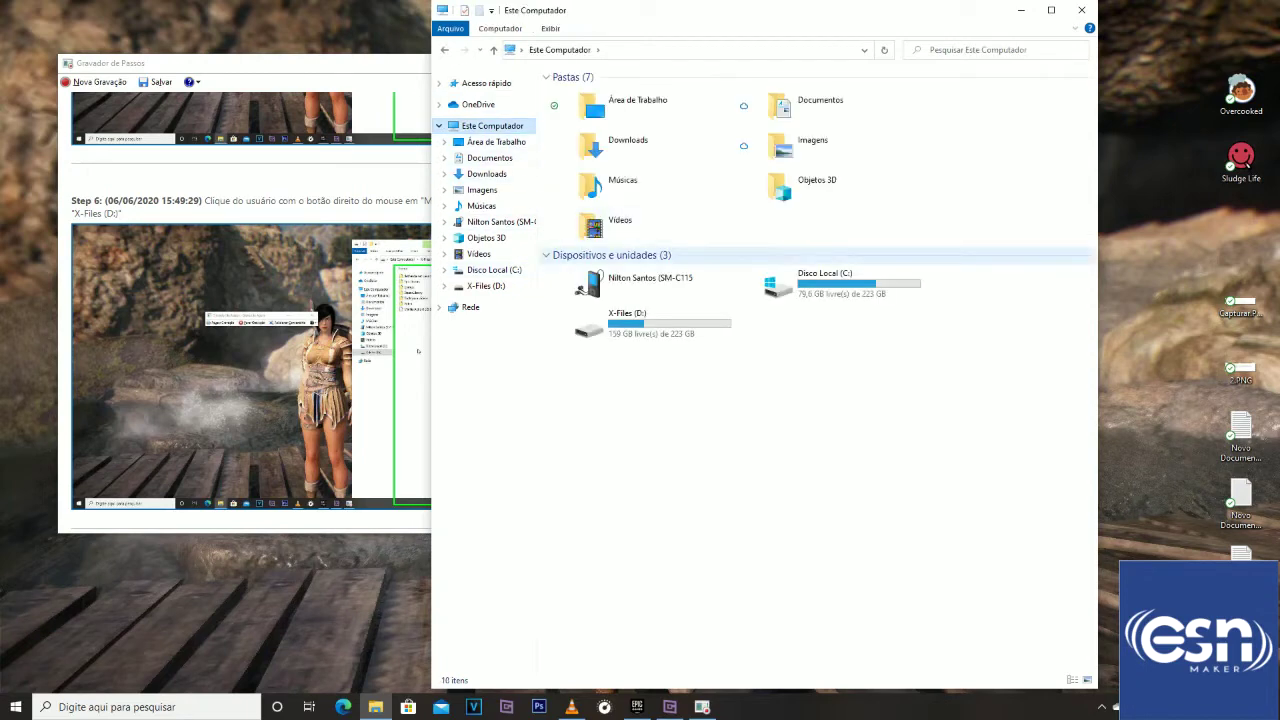
pyautogui.doubleClick(630, 322)
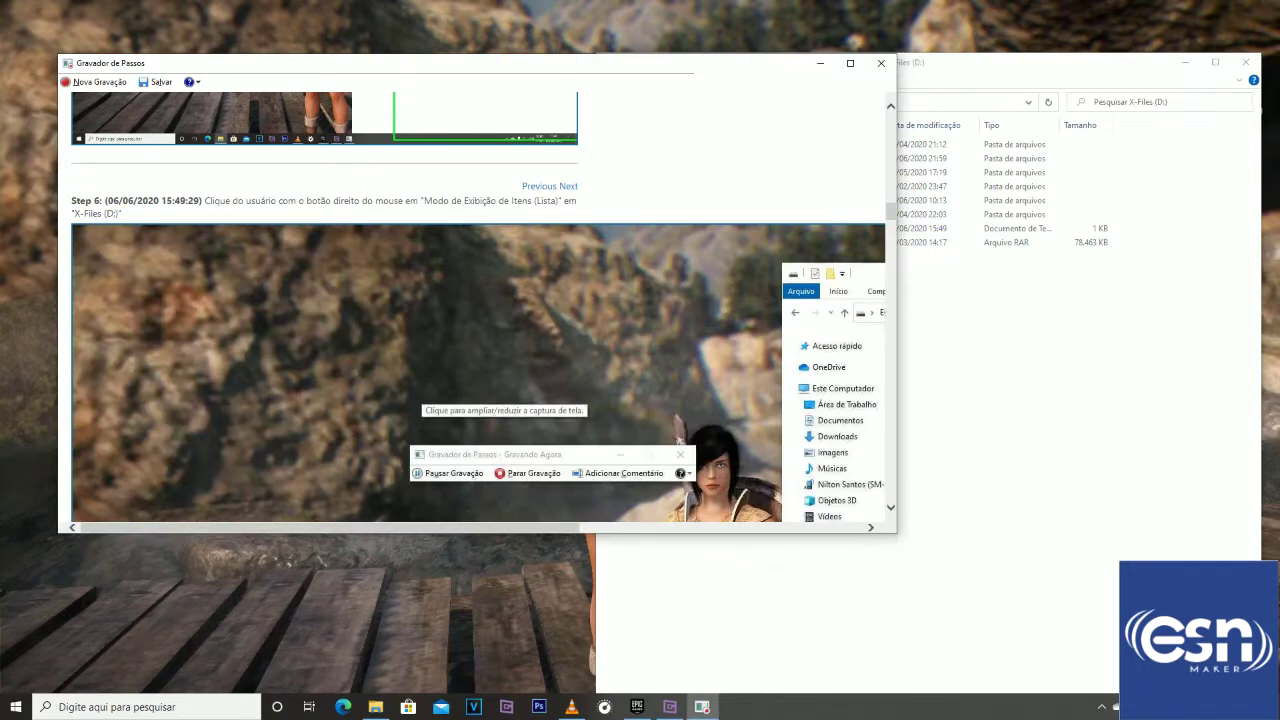
# Examine the enlarged step 6 capture and step 7 in the report, and open the X-Files (D:) folder's context menu for comparison
pyautogui.scroll(3, 478, 308)
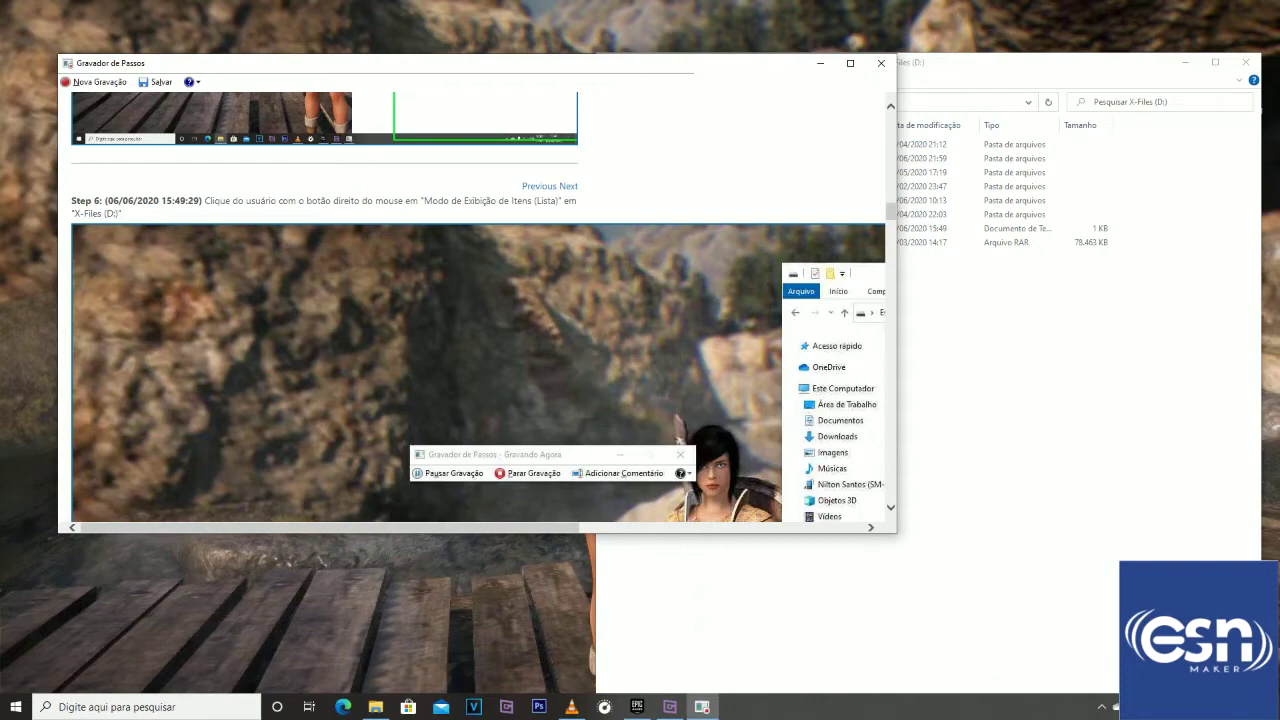
pyautogui.scroll(-4, 478, 308)
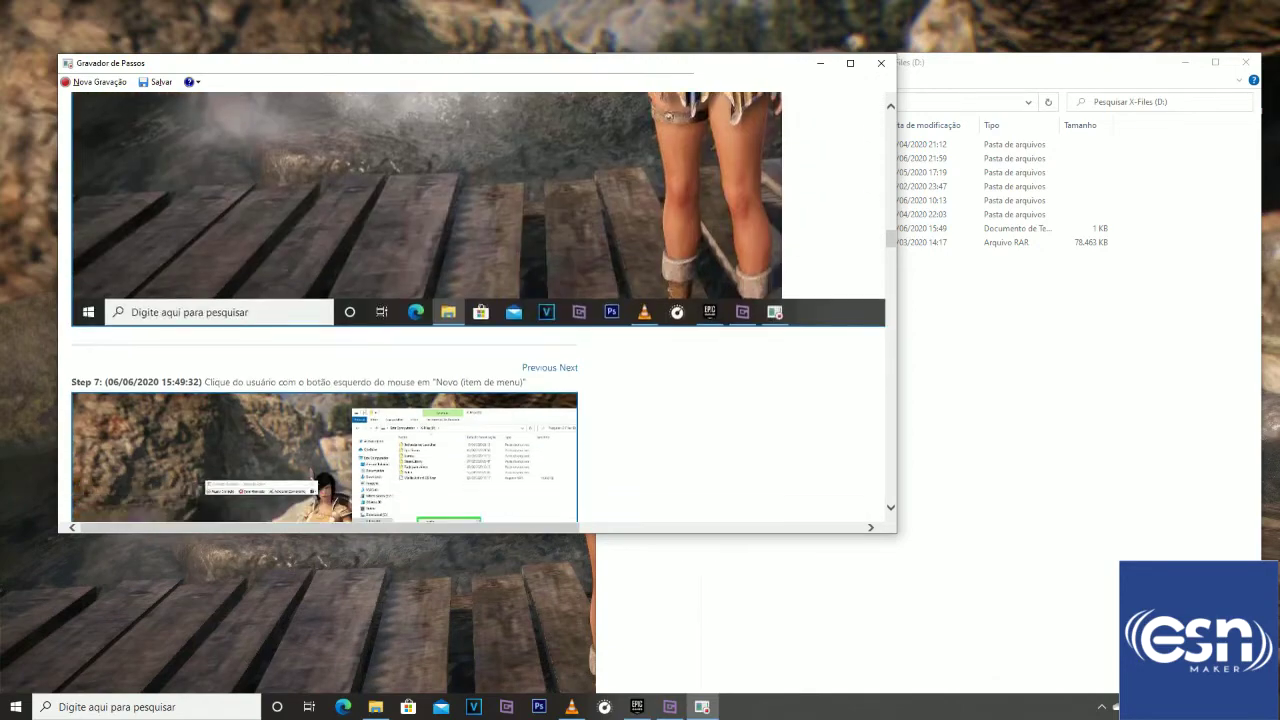
pyautogui.scroll(-4, 478, 308)
pyautogui.scroll(2, 478, 308)
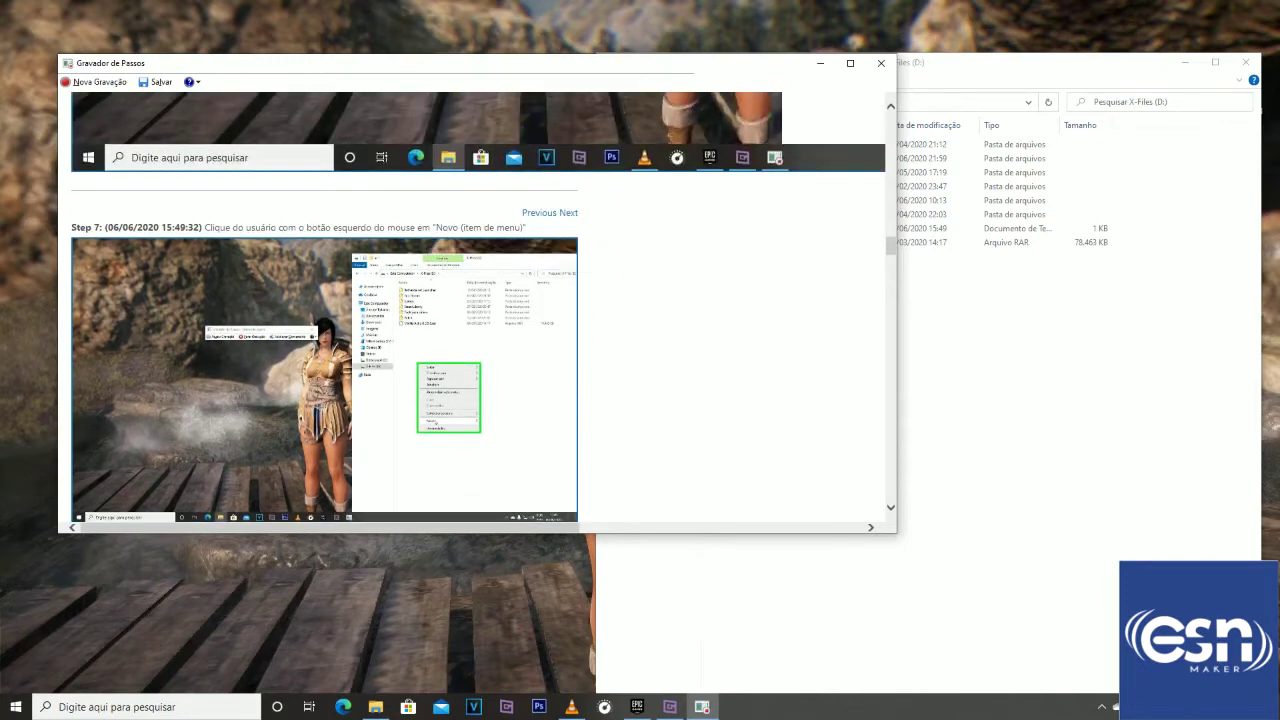
pyautogui.click(969, 398)
pyautogui.rightClick(969, 398)
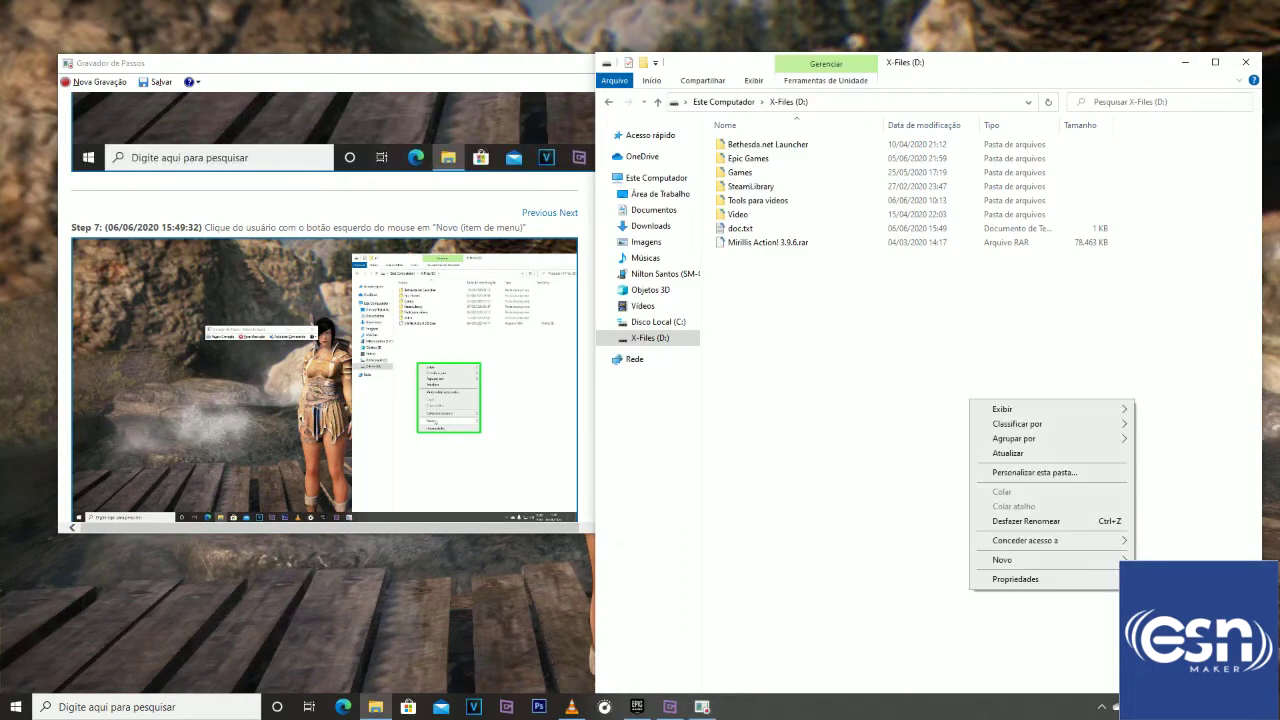
# Review recorded steps 8 to 12 in the report, from creating the text document to entering text in Notepad
pyautogui.scroll(-5, 324, 308)
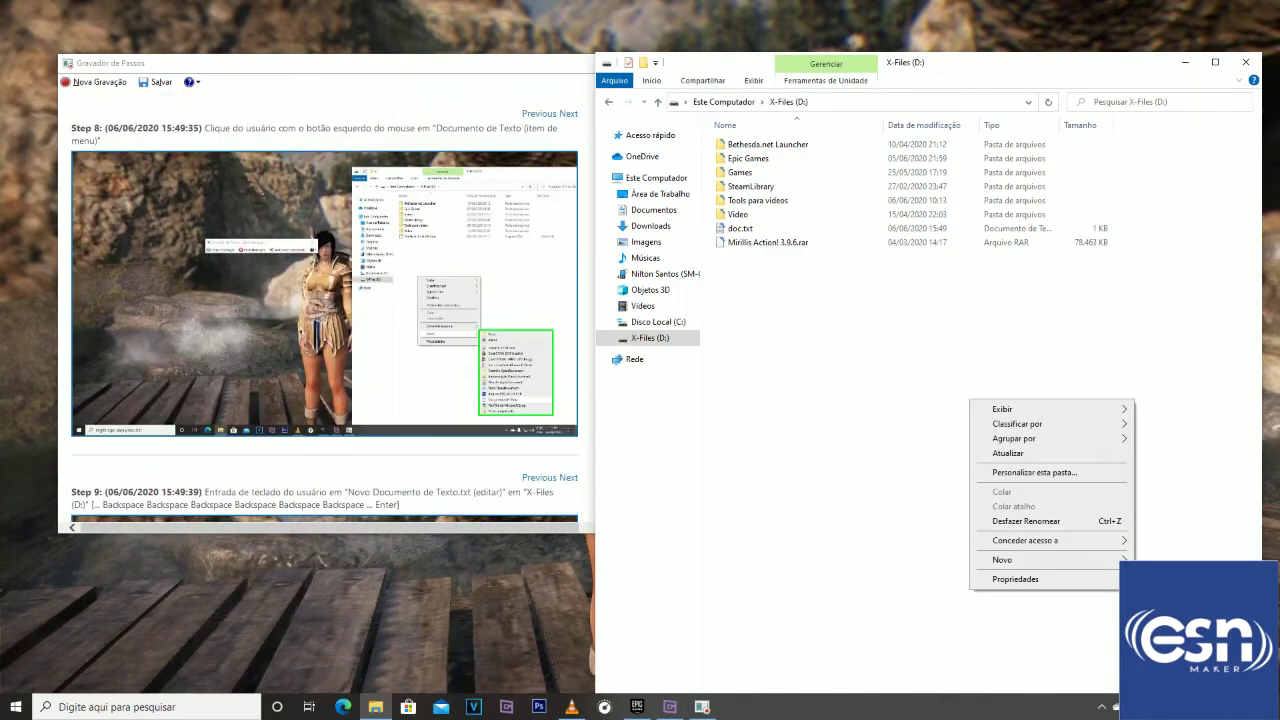
pyautogui.scroll(-3, 324, 308)
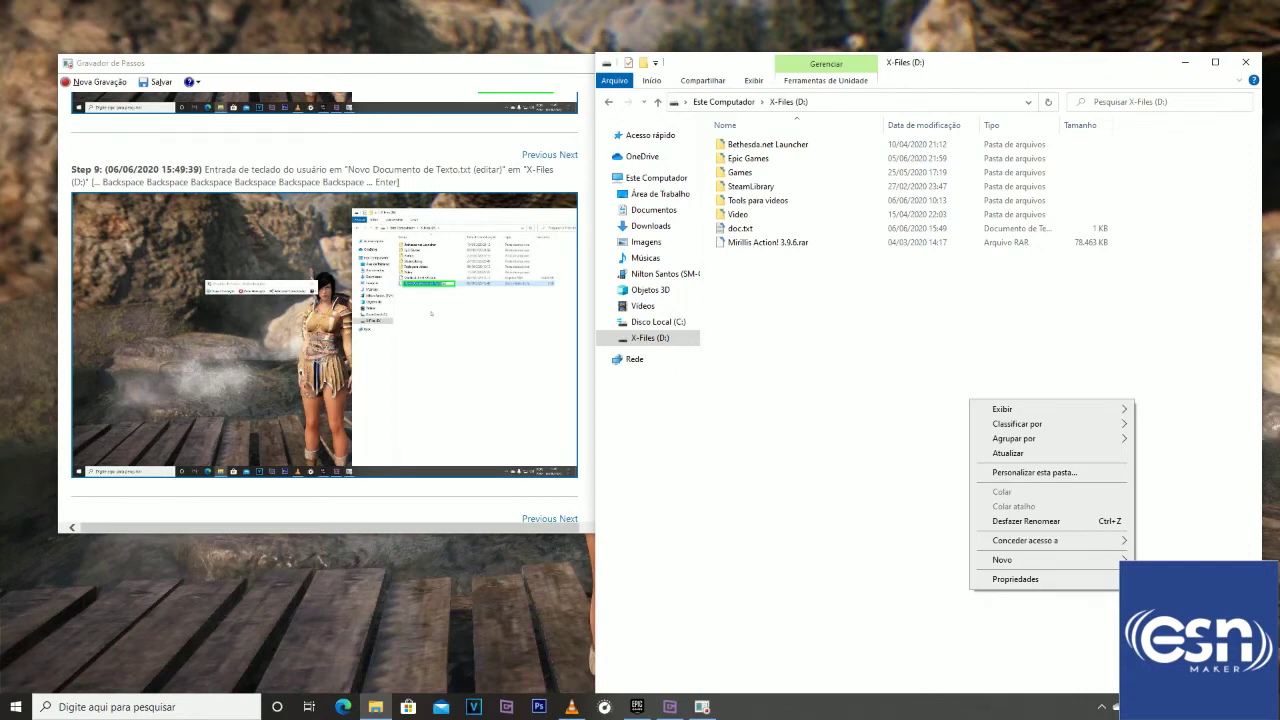
pyautogui.scroll(-4, 324, 308)
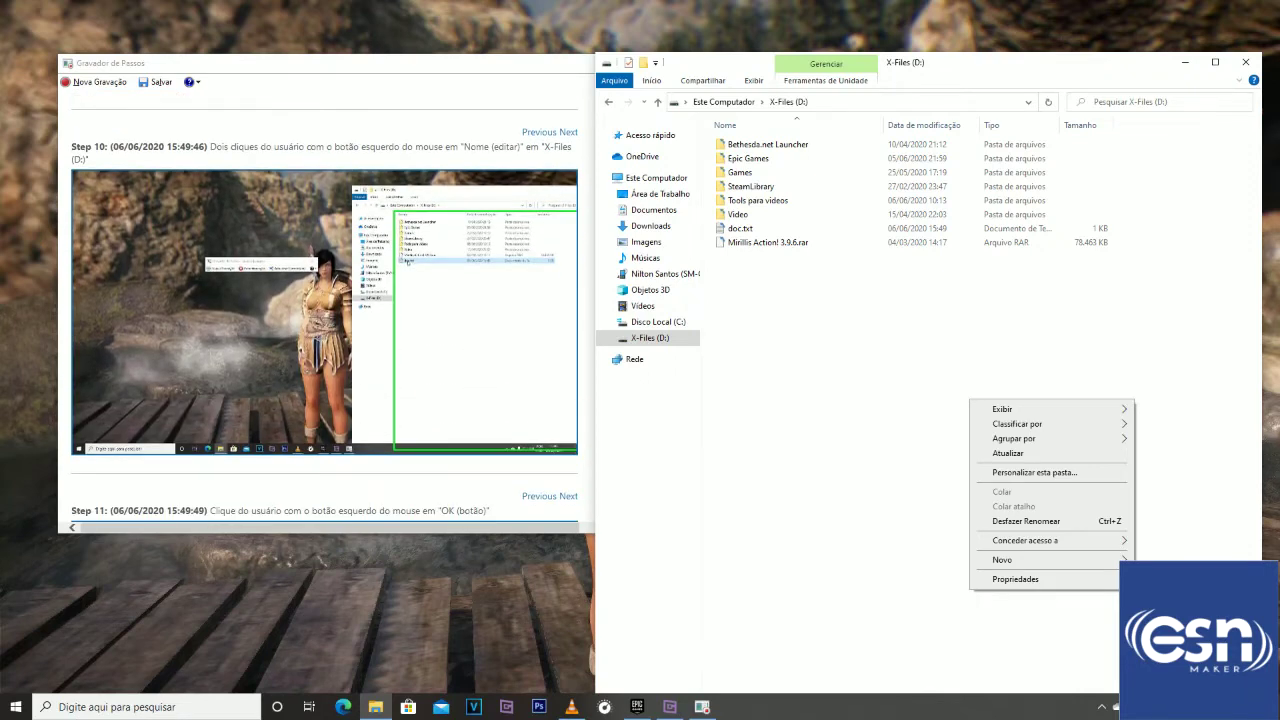
pyautogui.scroll(-4, 324, 308)
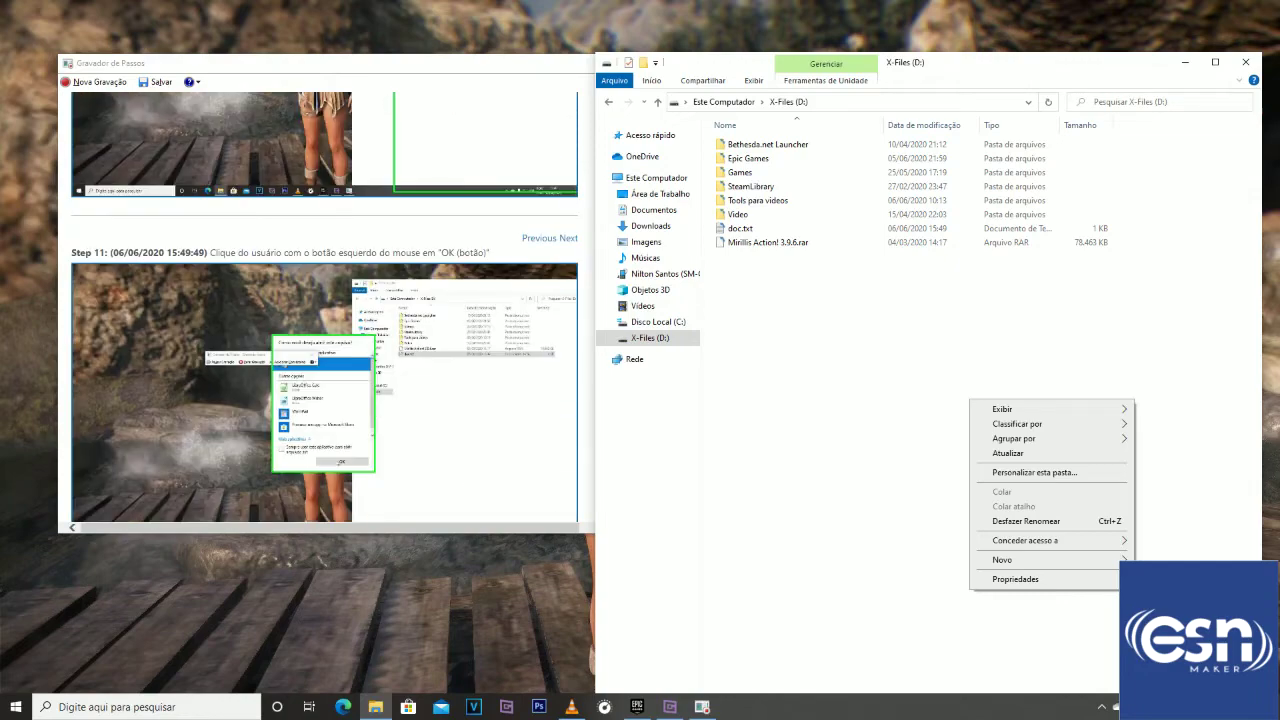
pyautogui.scroll(8, 324, 308)
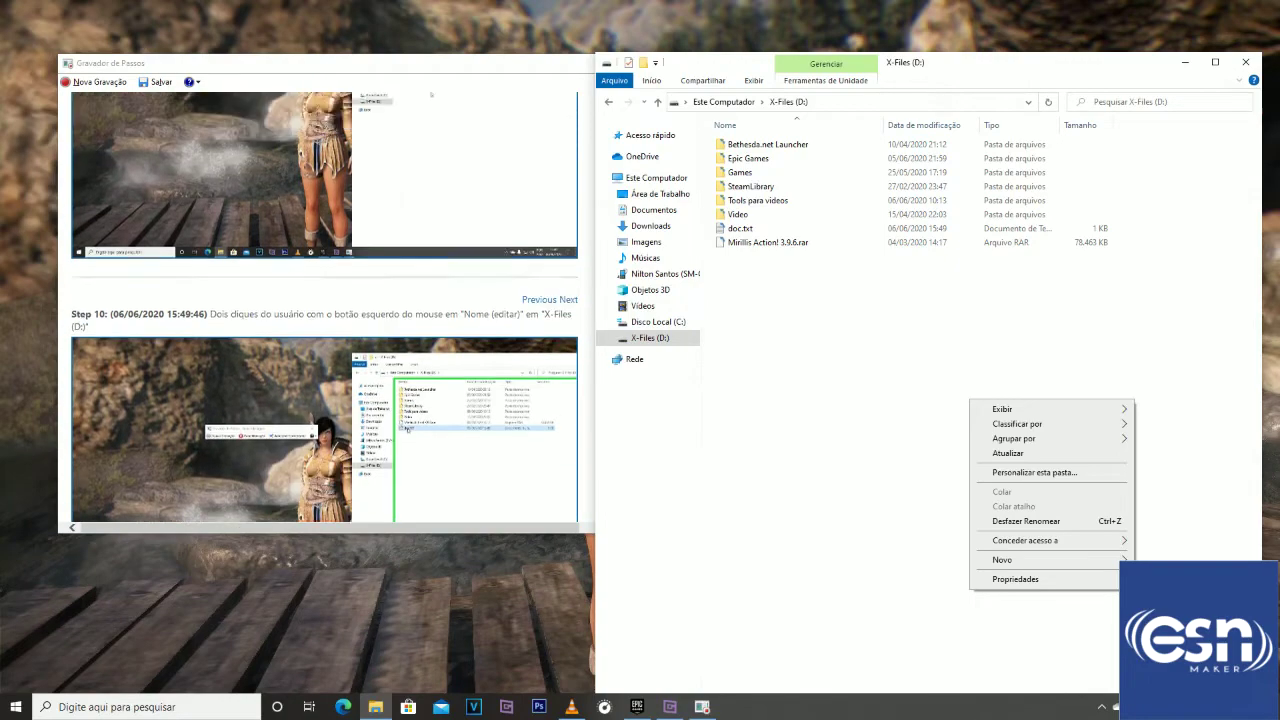
pyautogui.scroll(3, 324, 308)
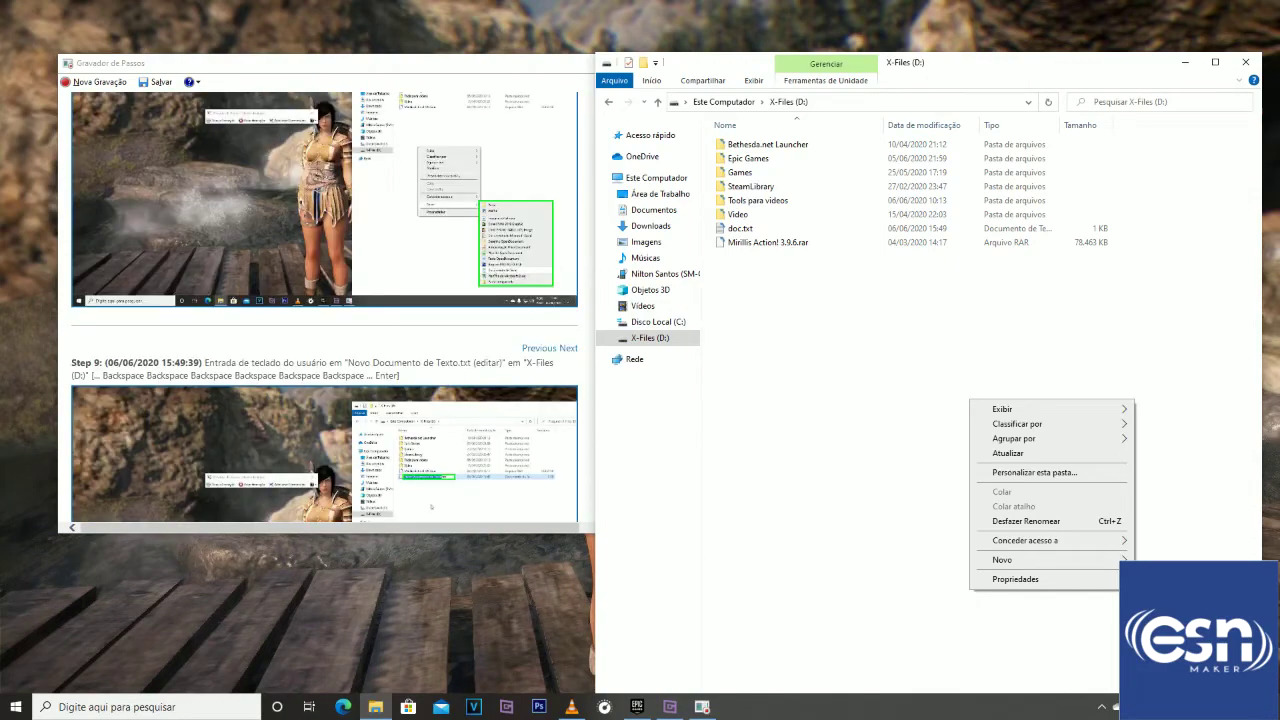
pyautogui.scroll(-3, 324, 308)
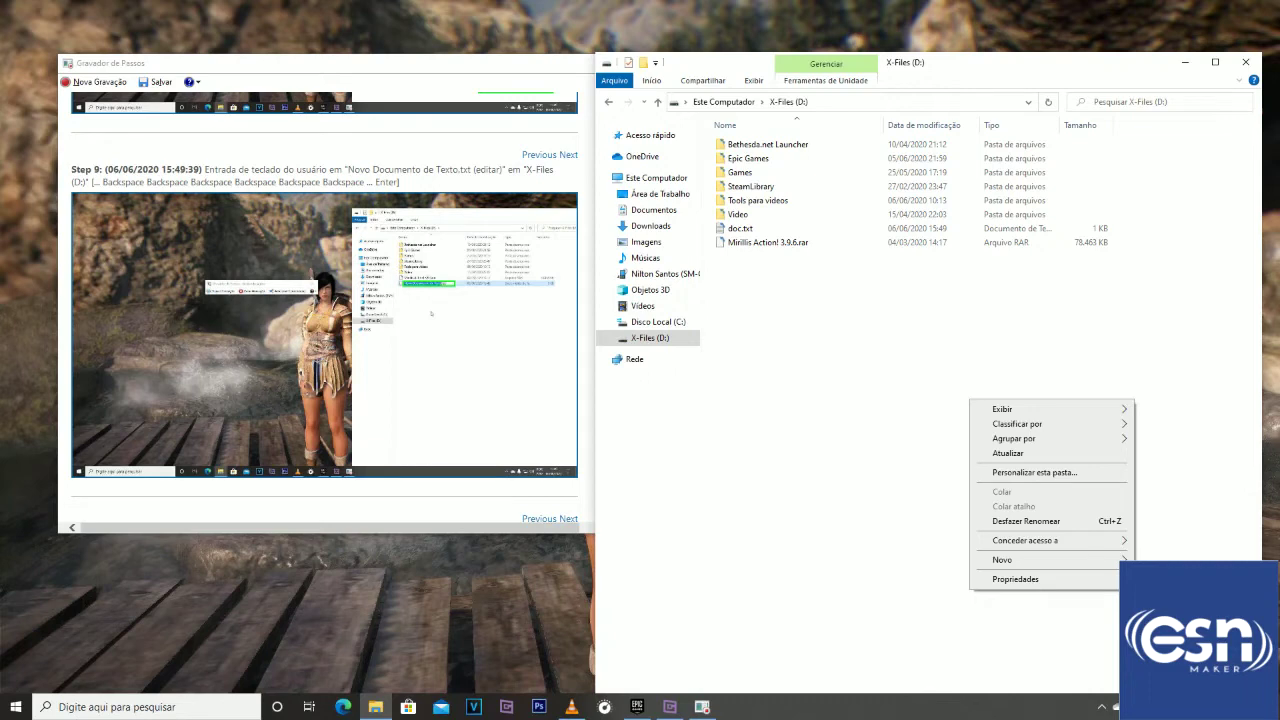
pyautogui.scroll(-3, 324, 308)
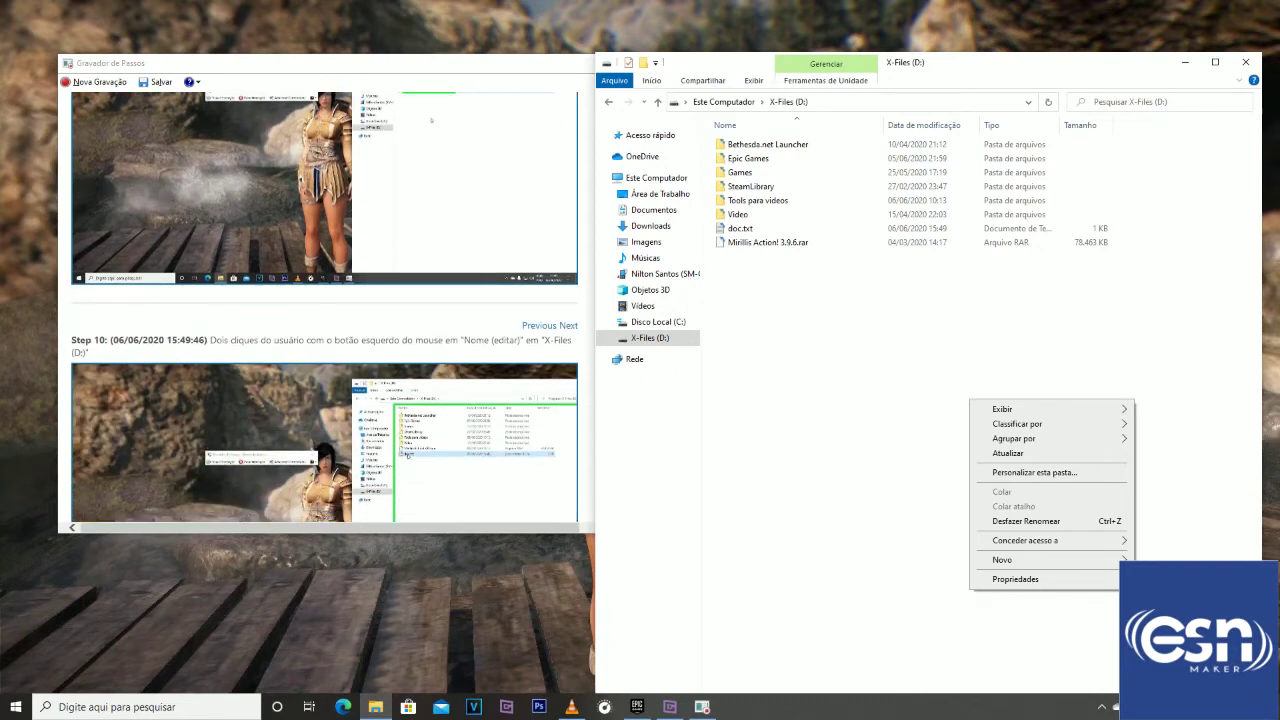
pyautogui.scroll(-2, 324, 308)
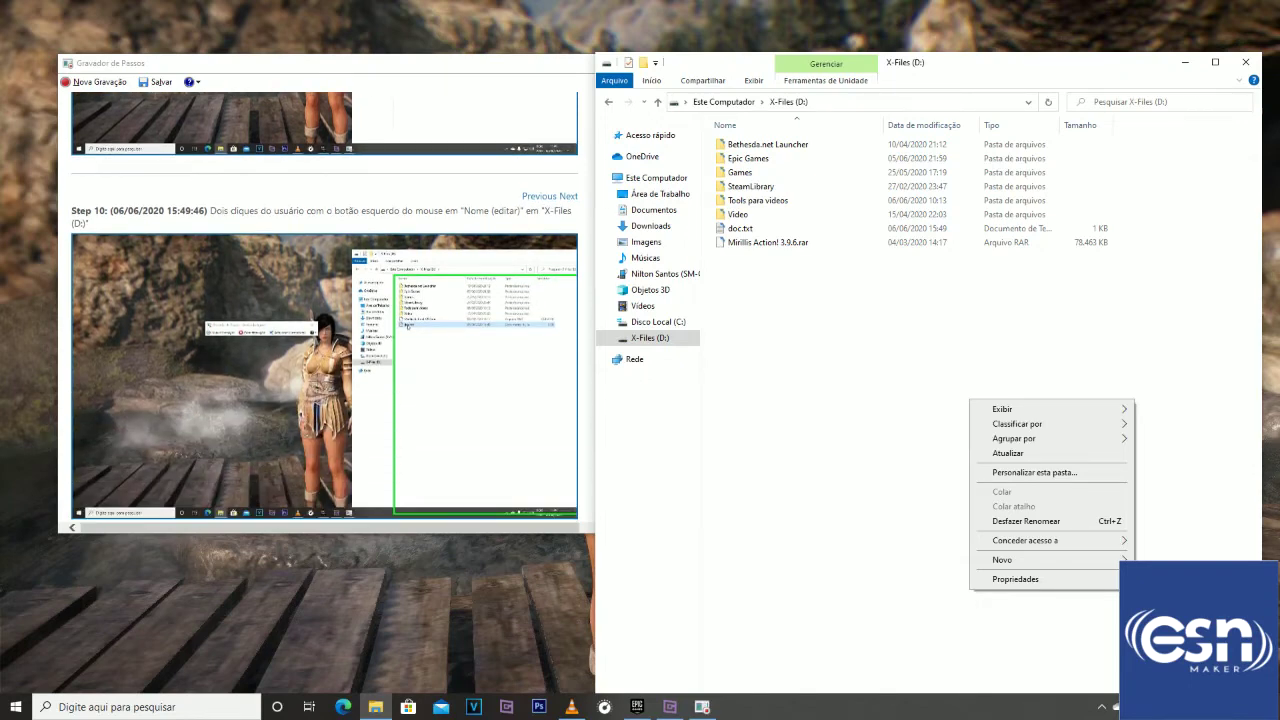
pyautogui.scroll(-4, 324, 308)
pyautogui.scroll(-1, 324, 308)
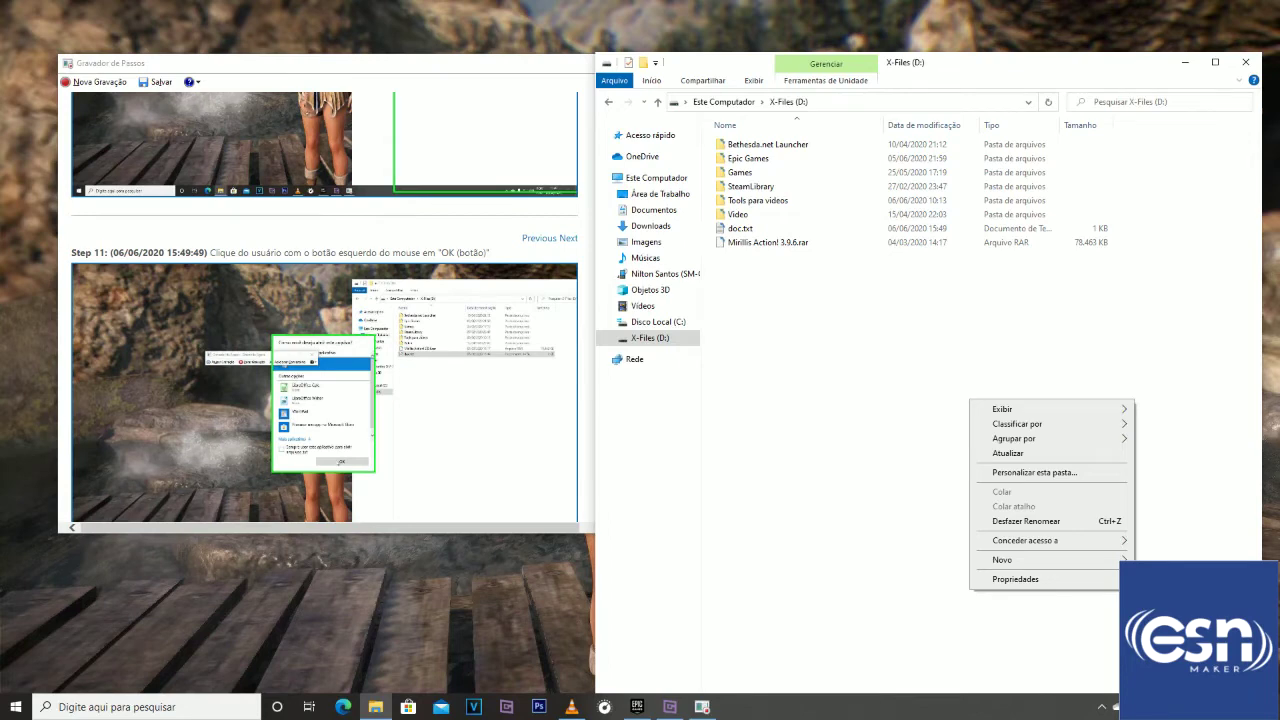
pyautogui.scroll(-6, 324, 308)
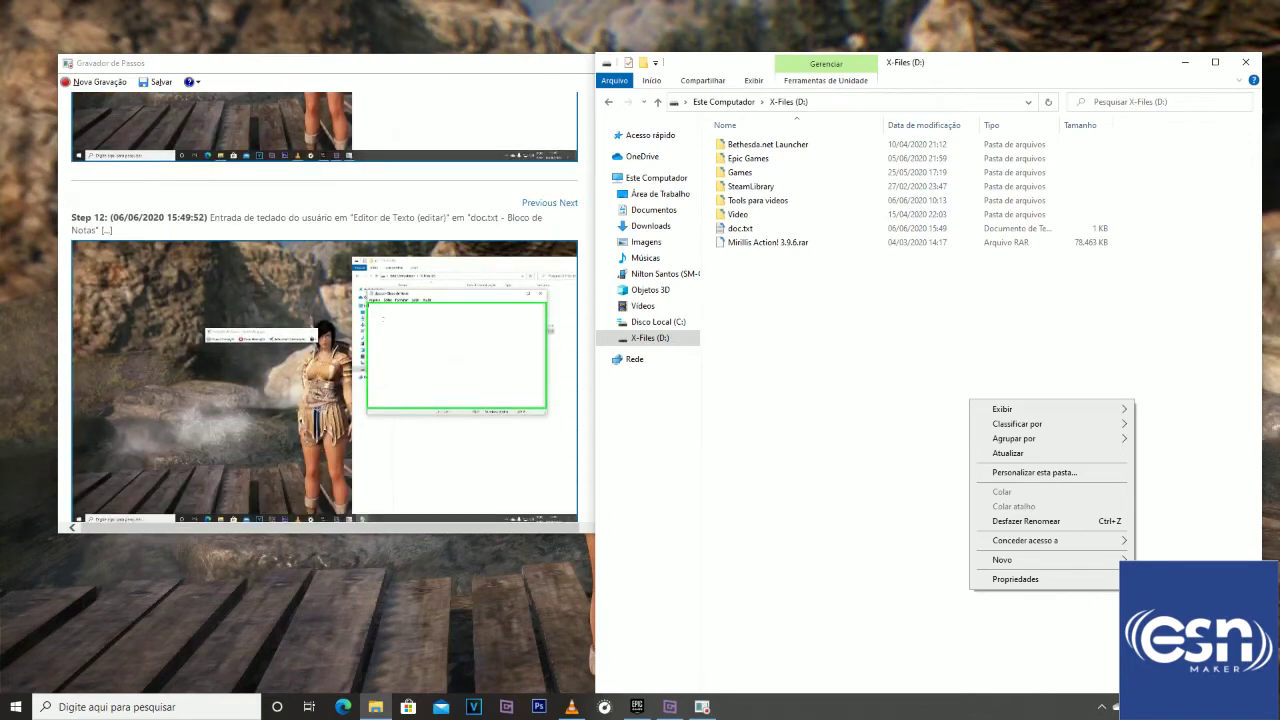
pyautogui.scroll(3, 324, 308)
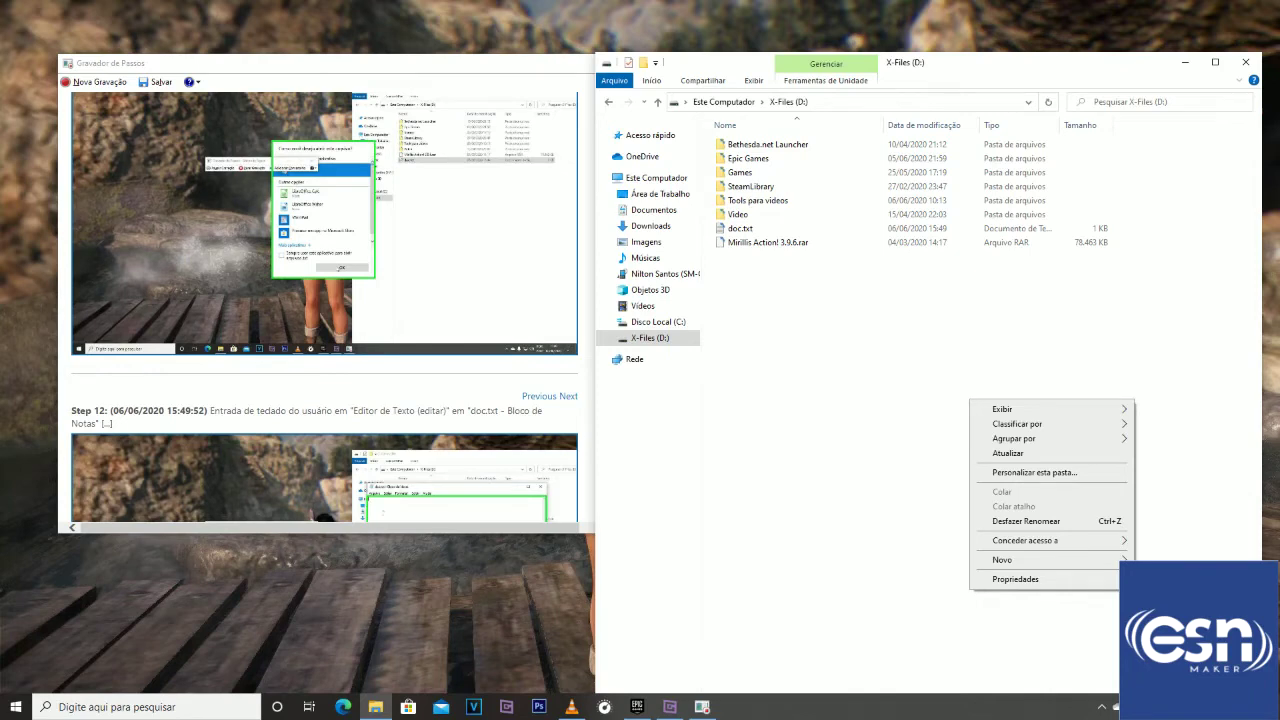
pyautogui.scroll(-3, 324, 308)
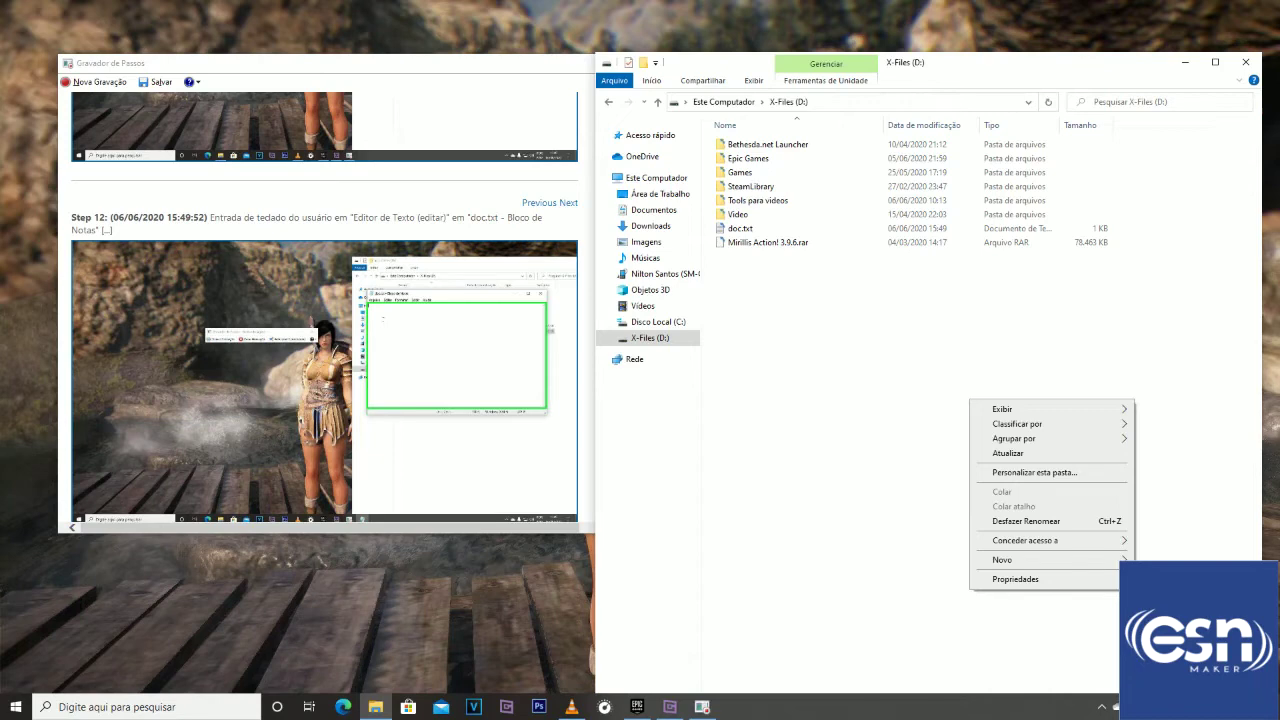
# Review recorded steps 13 to 17 in the report, from closing and saving the Notepad document to closing the X-Files (D:) window
pyautogui.scroll(-3, 324, 308)
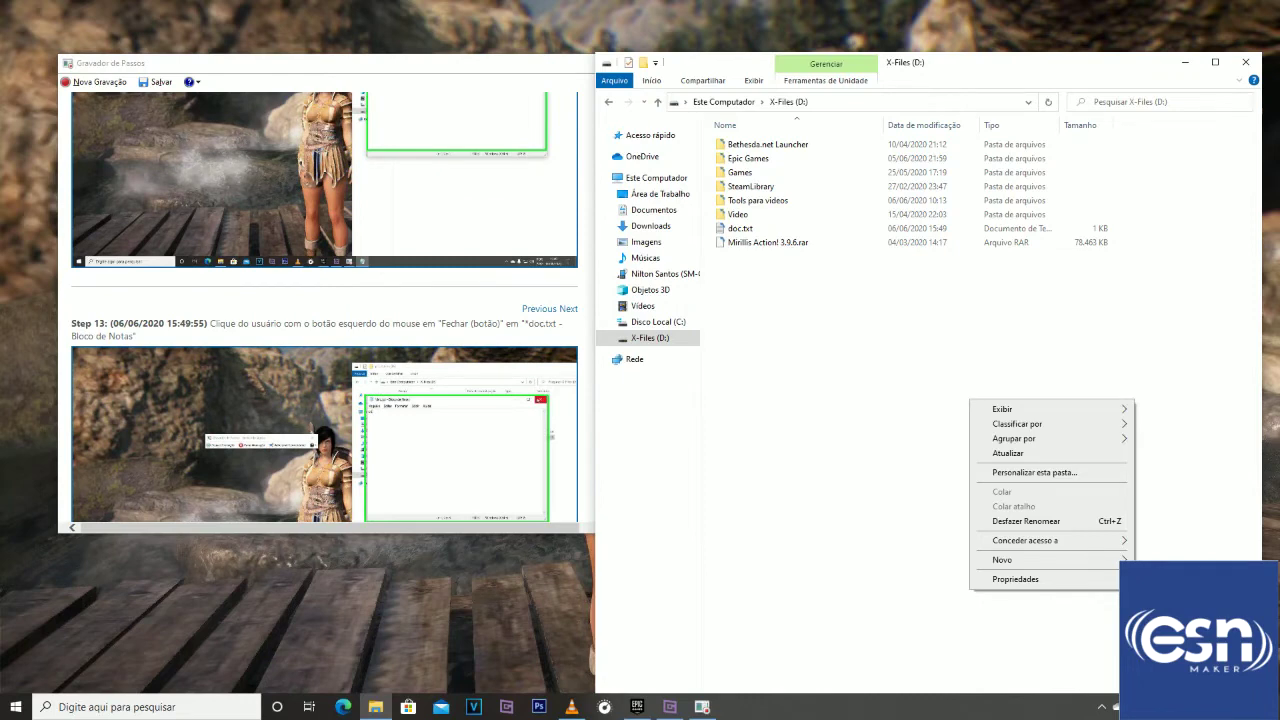
pyautogui.scroll(-3, 324, 308)
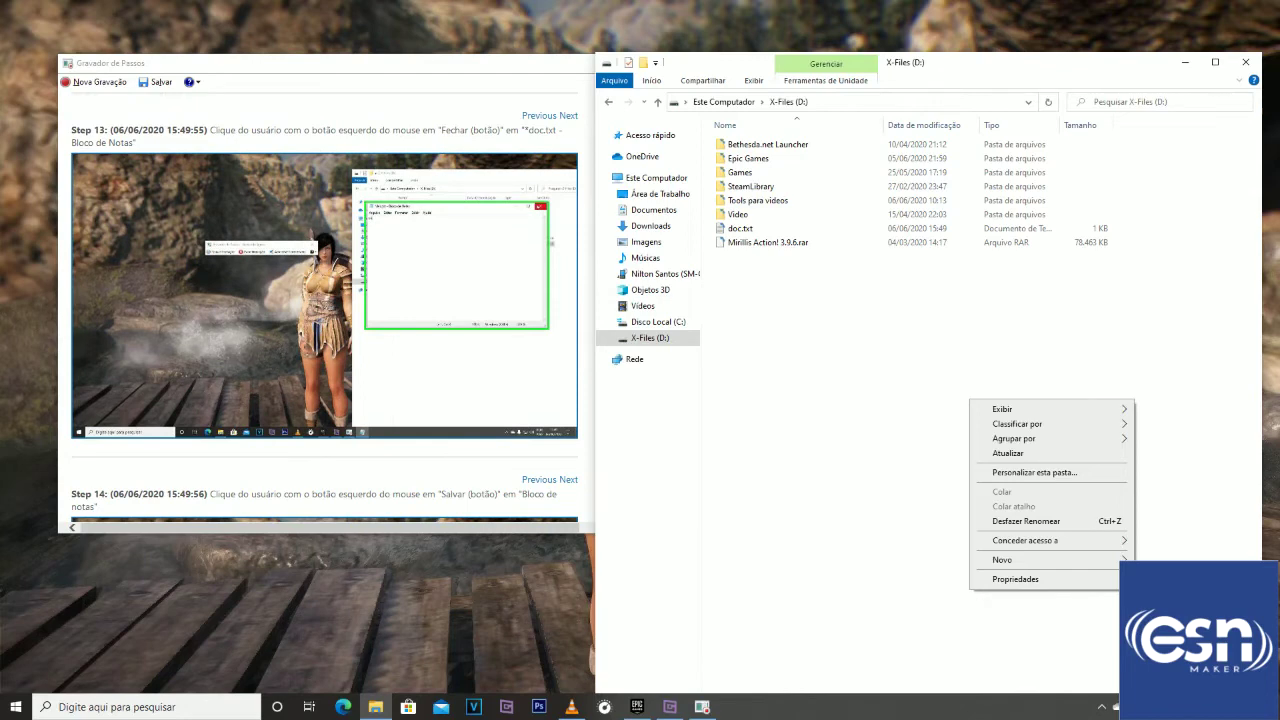
pyautogui.scroll(6, 324, 308)
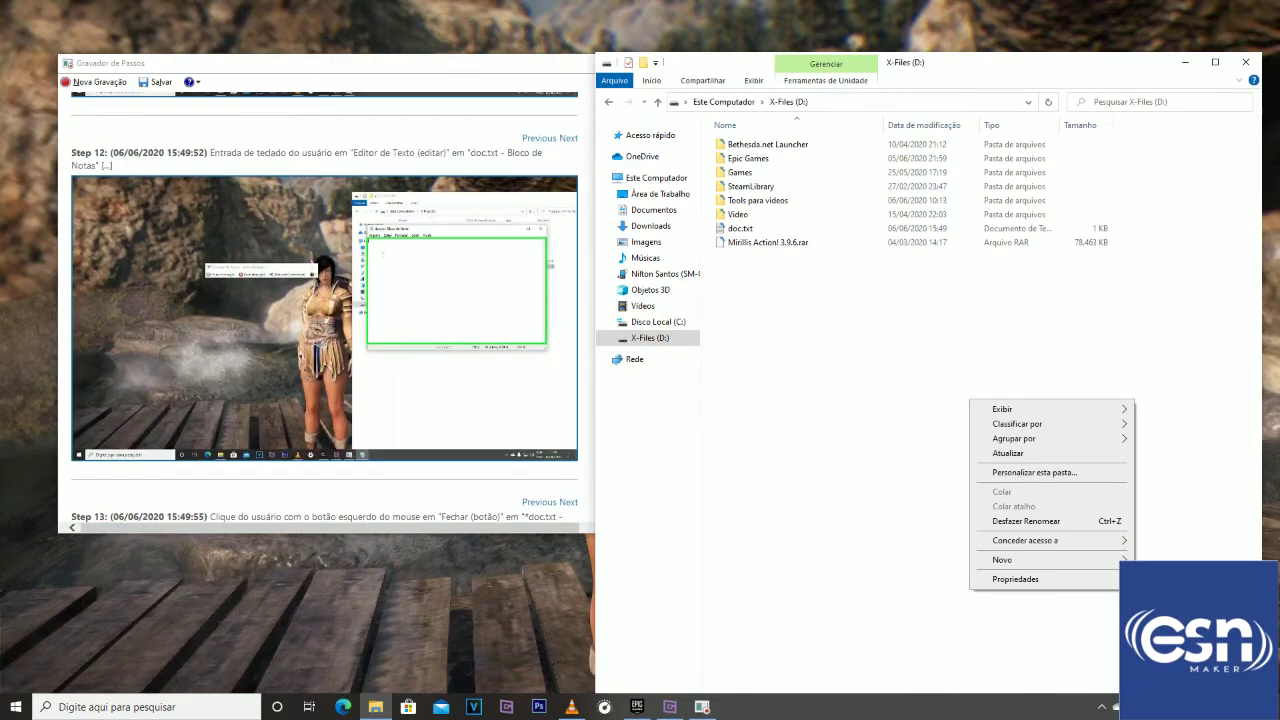
pyautogui.scroll(-10, 324, 308)
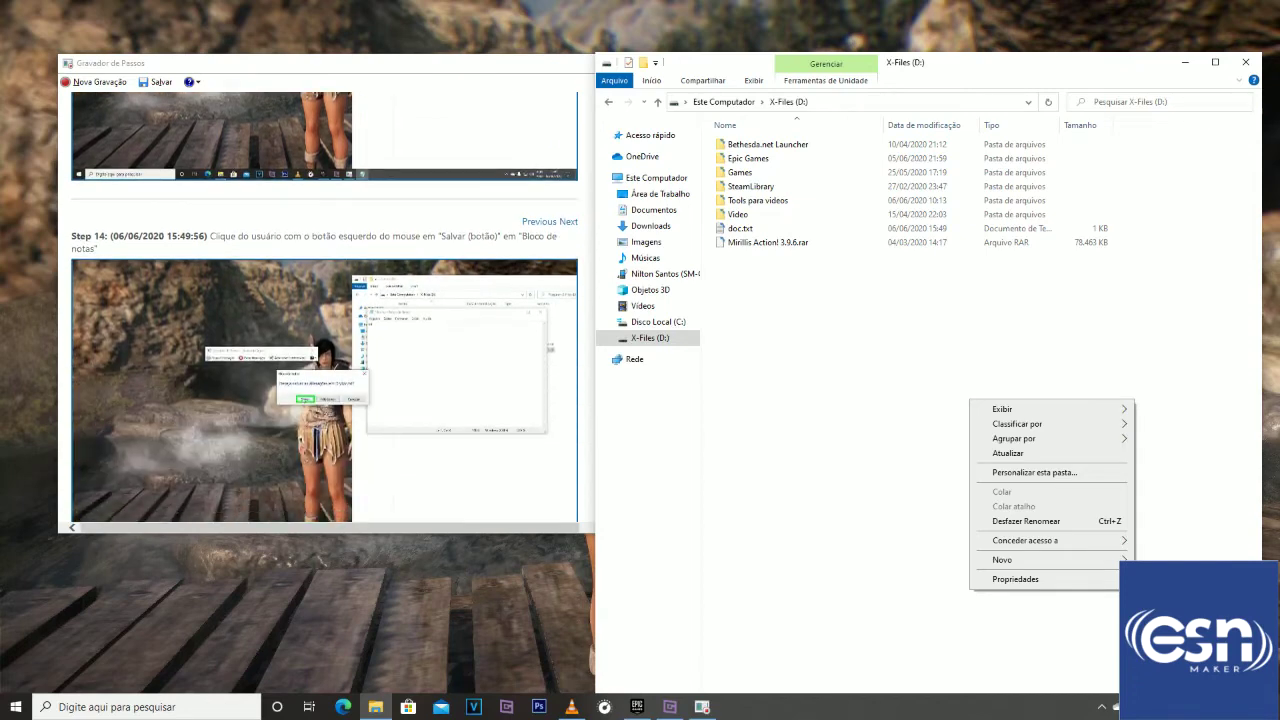
pyautogui.scroll(-5, 324, 308)
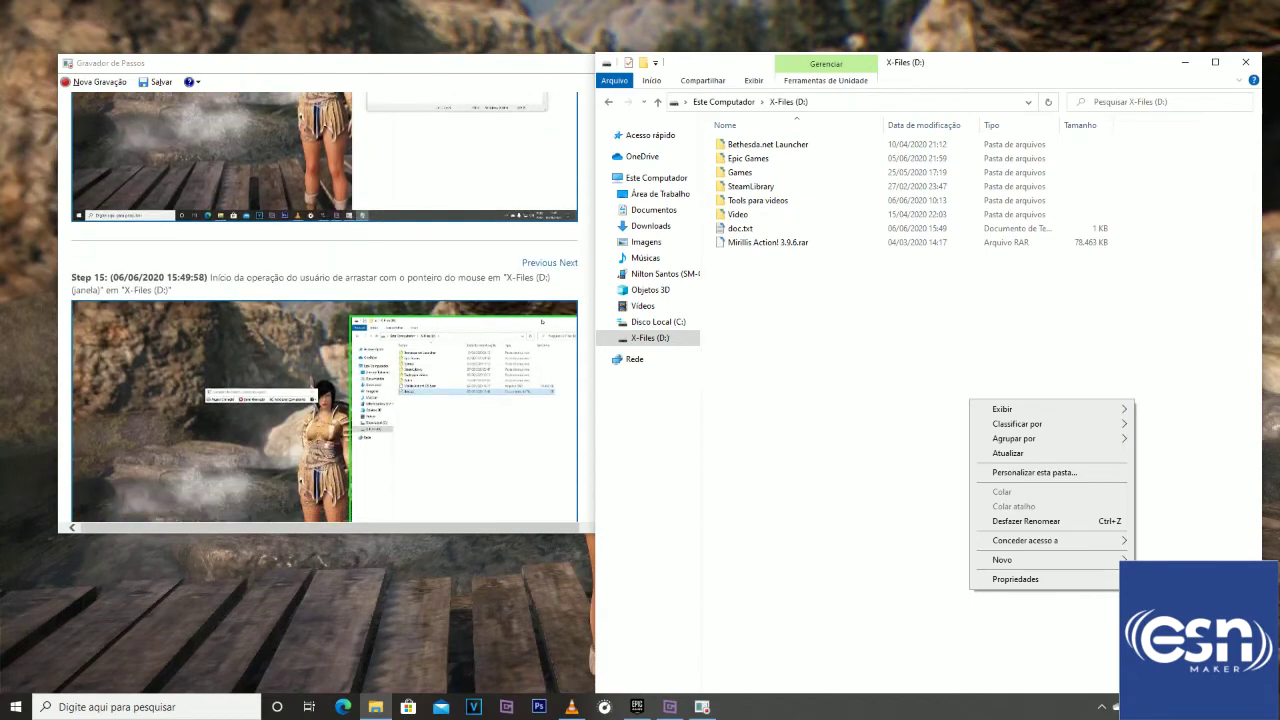
pyautogui.scroll(-4, 324, 308)
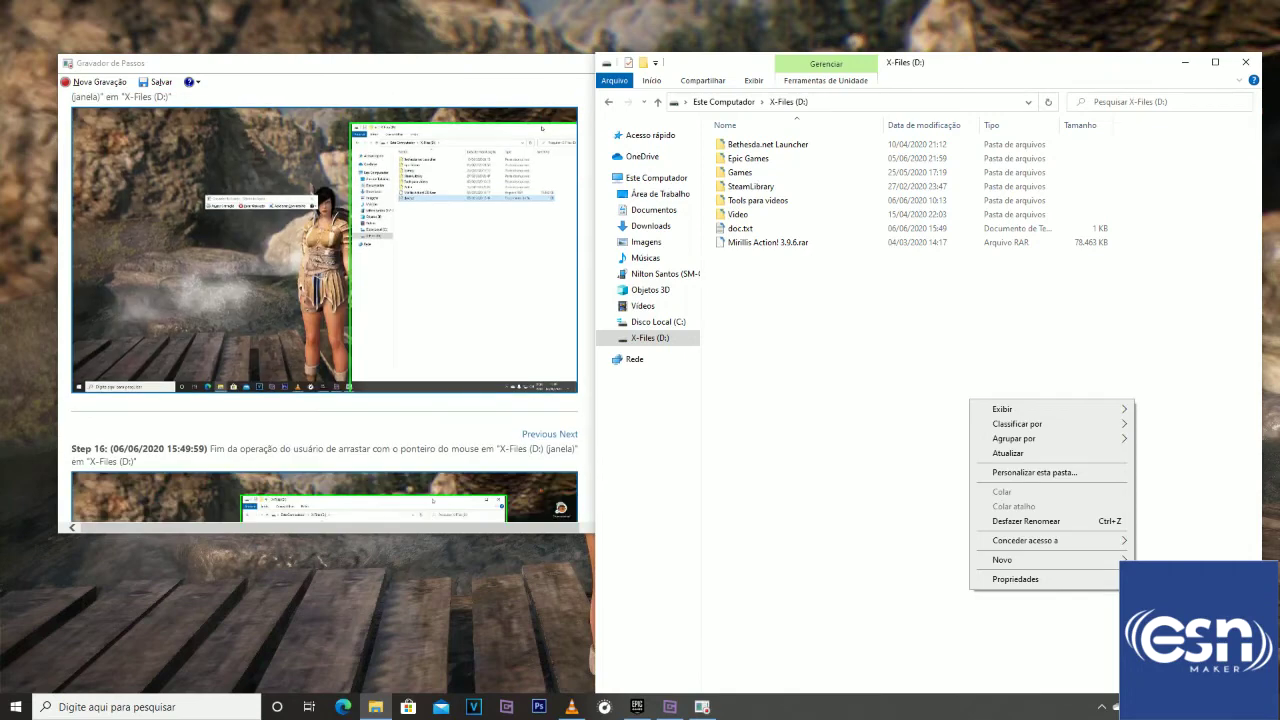
pyautogui.scroll(3, 324, 308)
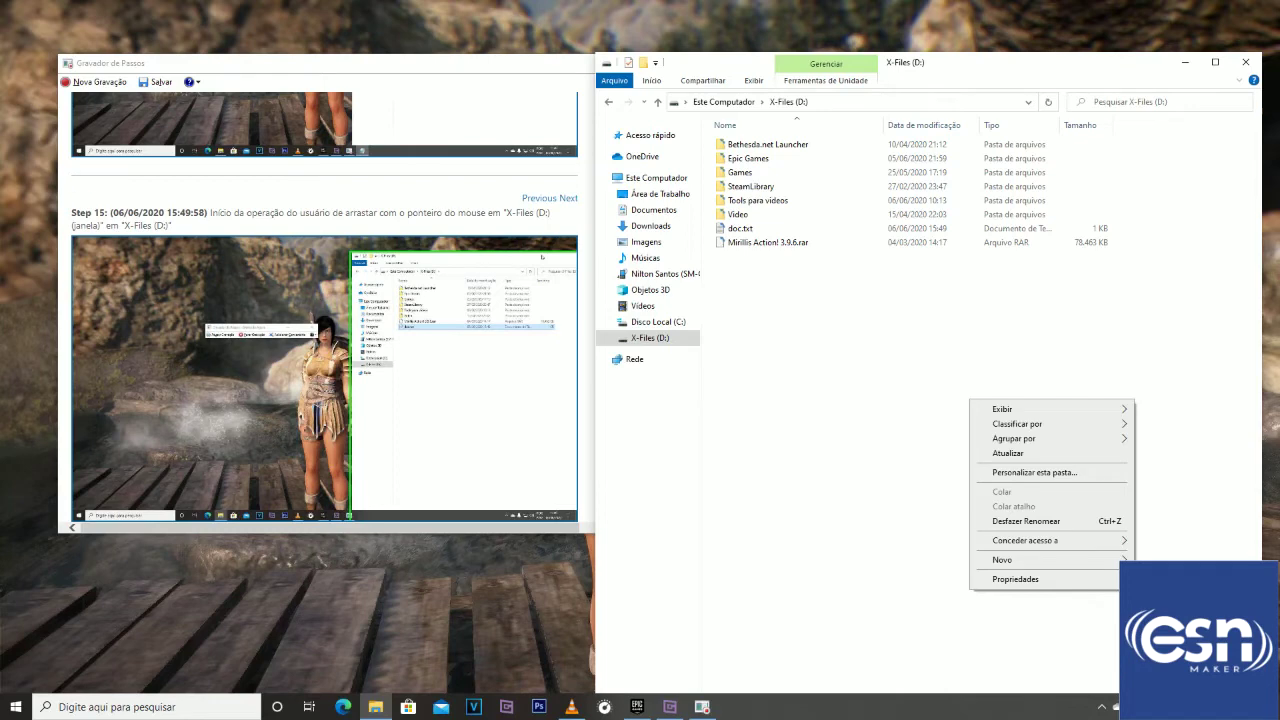
pyautogui.scroll(-3, 324, 308)
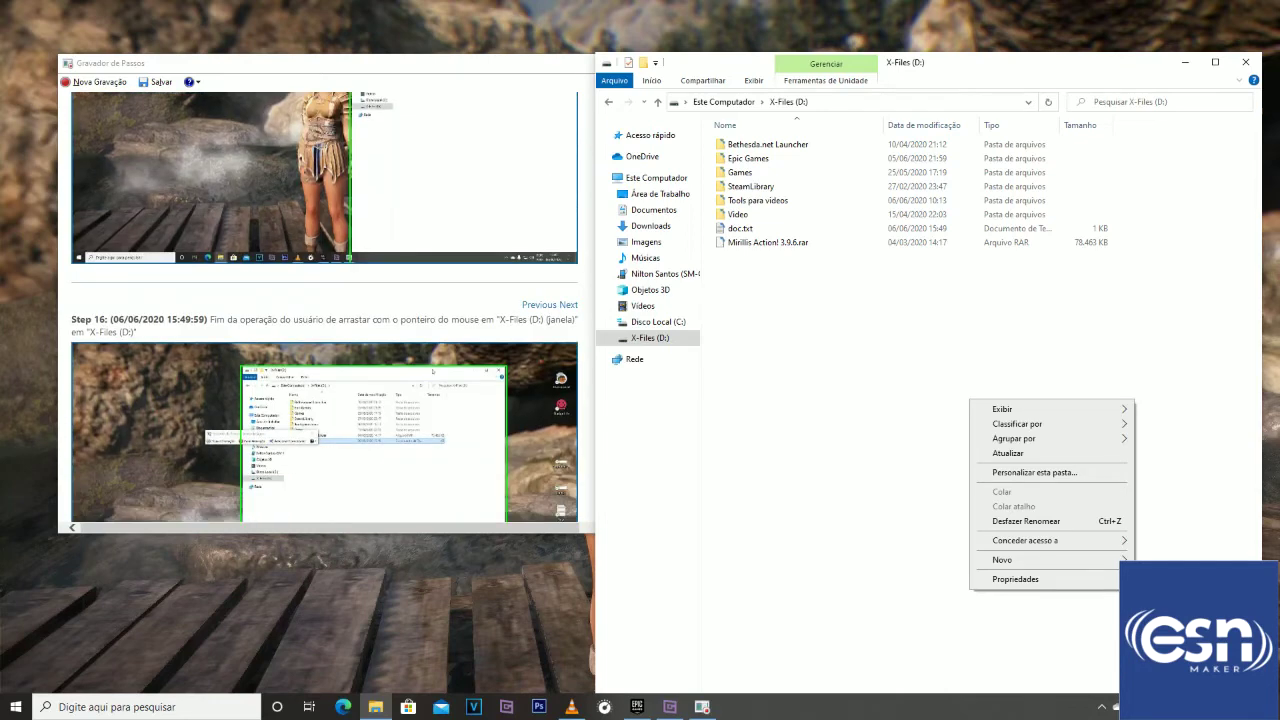
pyautogui.scroll(-5, 324, 308)
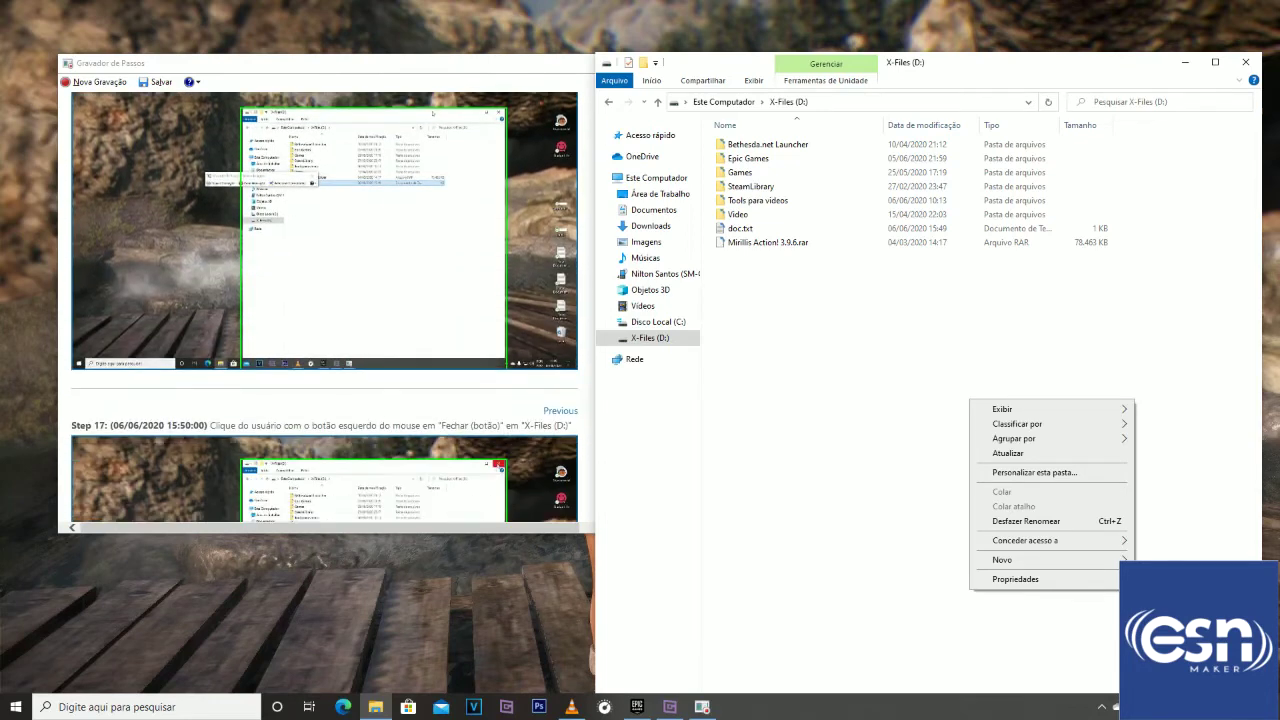
pyautogui.scroll(2, 324, 308)
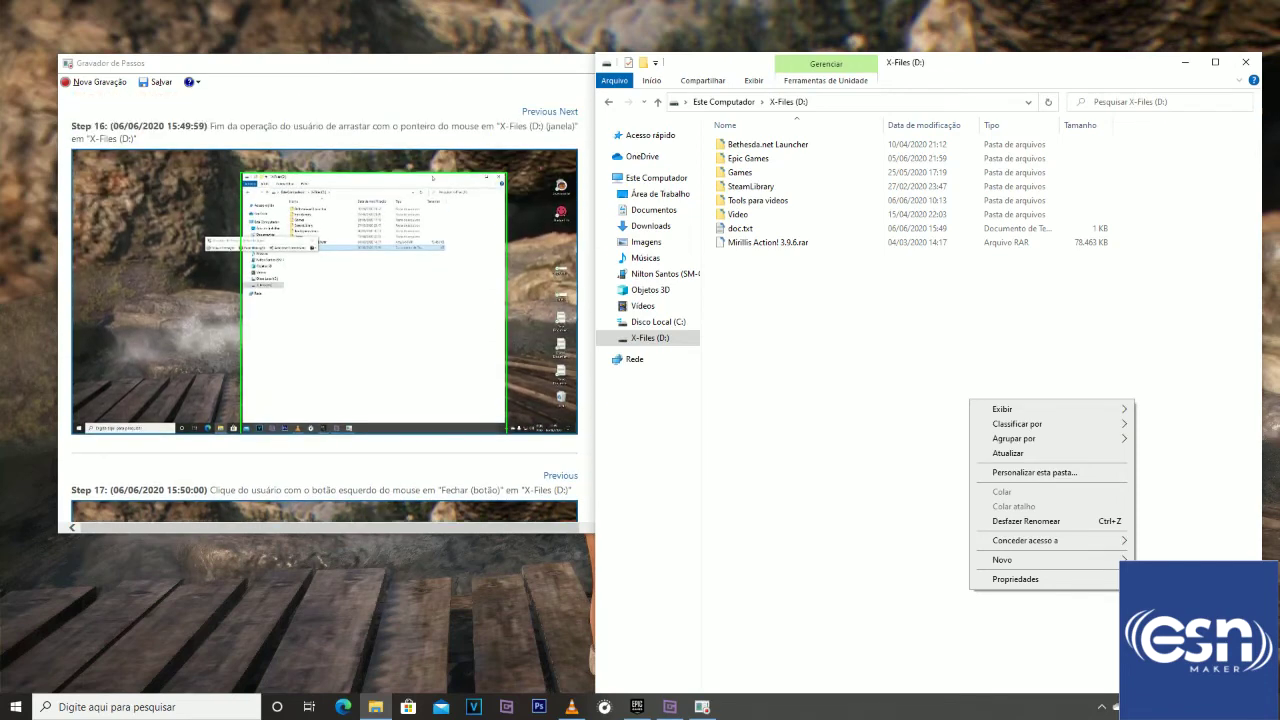
pyautogui.scroll(-3, 324, 308)
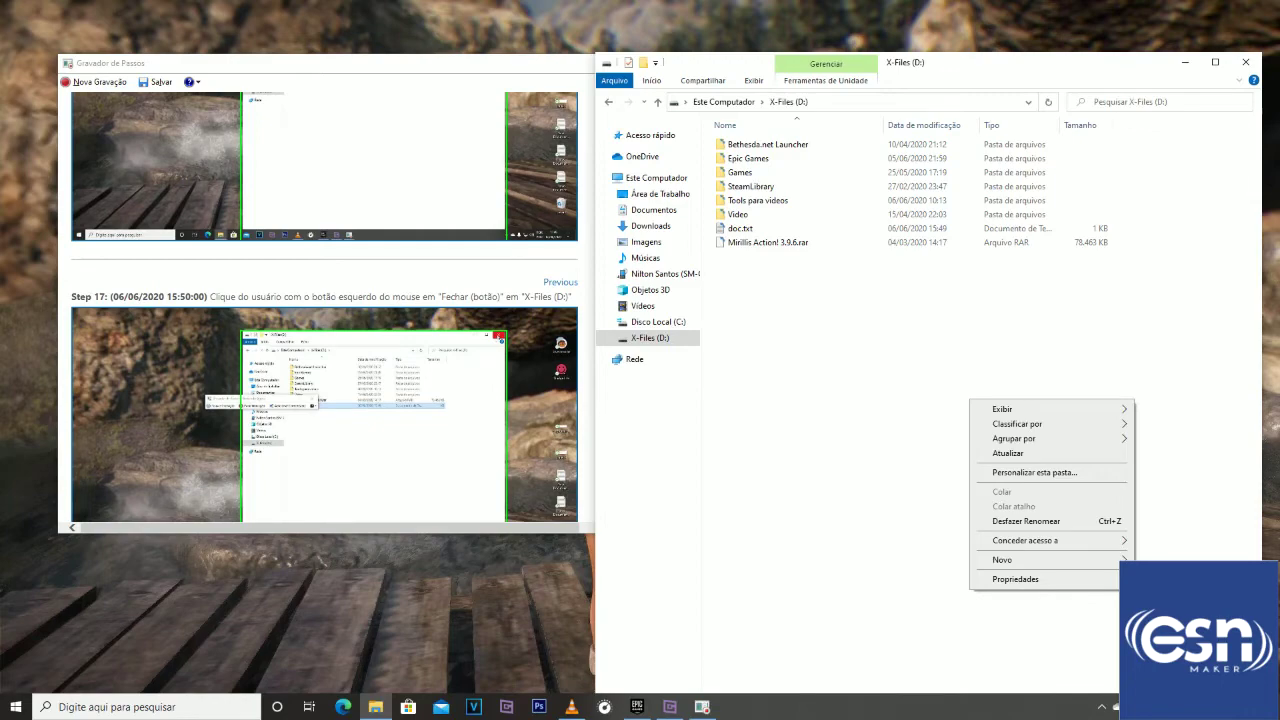
# Move the File Explorer window clear of the report and review its Additional Details section, including the per-step program and interface element entries
pyautogui.moveTo(1106, 69); pyautogui.dragTo(1272, 57)
pyautogui.scroll(-2, 324, 300)
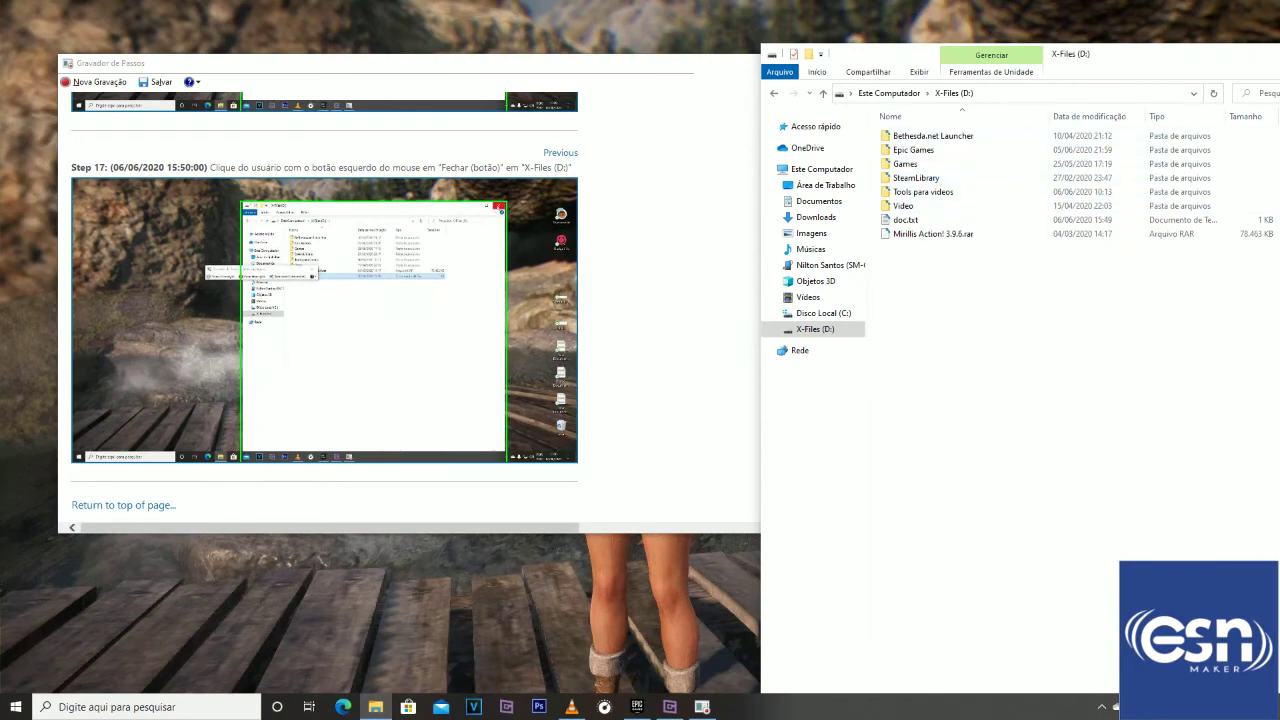
pyautogui.scroll(-3, 324, 300)
pyautogui.scroll(4, 324, 300)
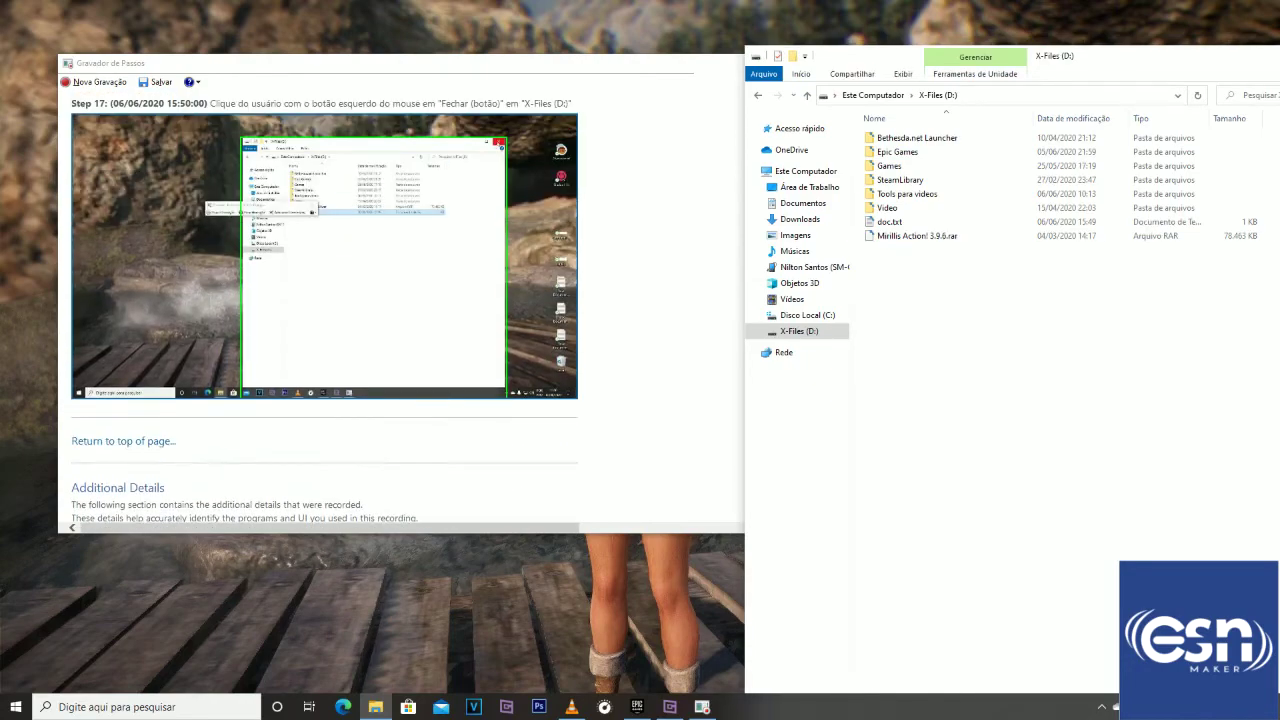
pyautogui.scroll(-3, 324, 300)
pyautogui.scroll(-6, 324, 300)
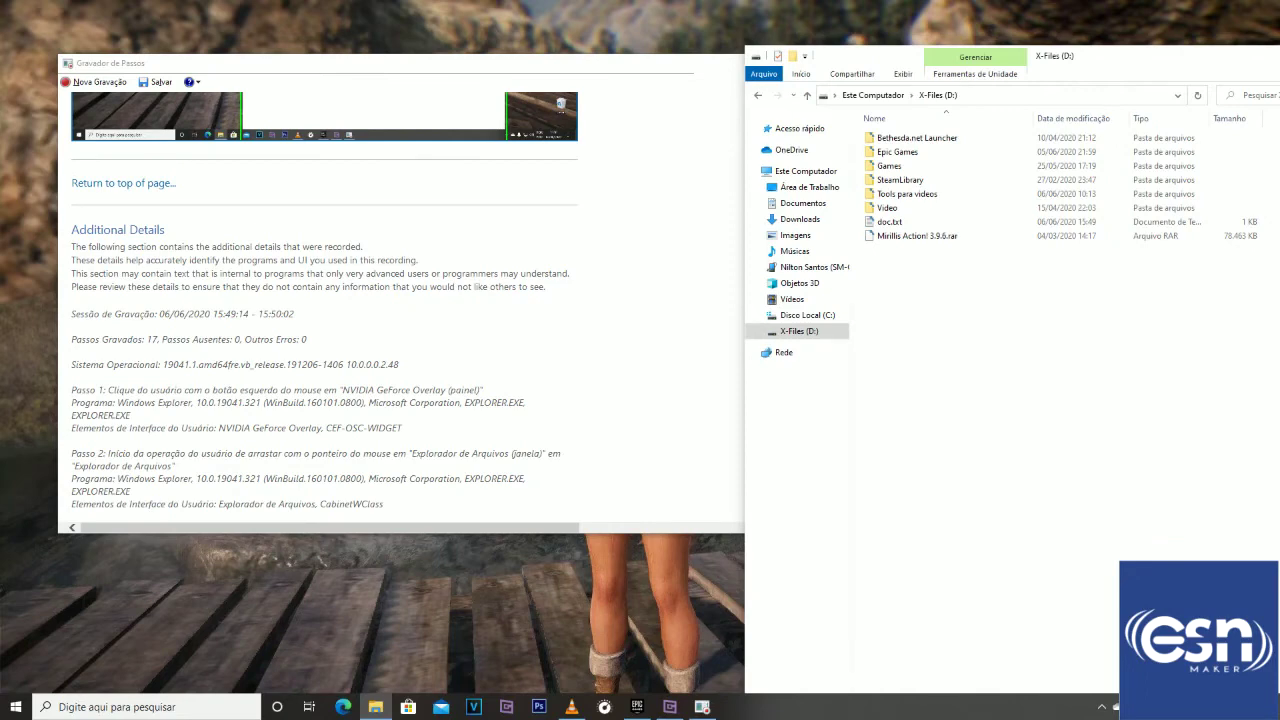
pyautogui.scroll(-3, 324, 300)
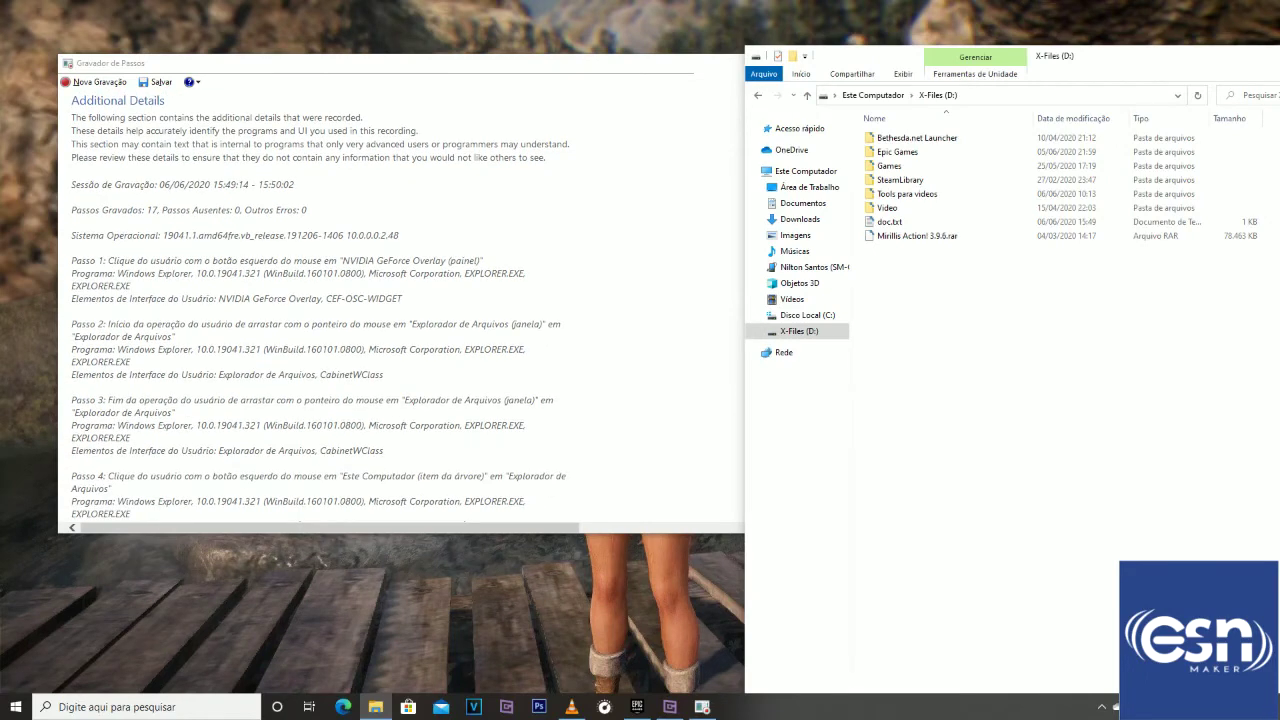
pyautogui.scroll(-18, 320, 305)
pyautogui.scroll(-12, 320, 300)
pyautogui.scroll(20, 320, 300)
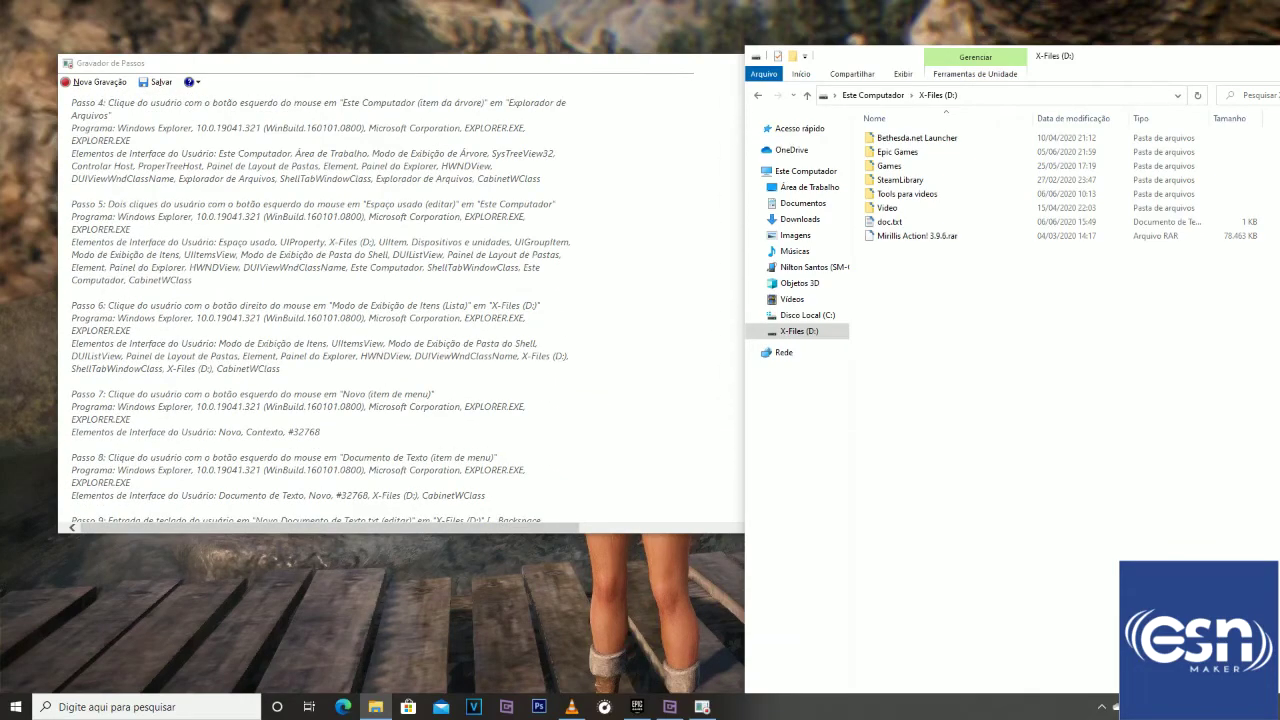
# Close Steps Recorder without saving the recording, and close the X-Files (D:) window
pyautogui.moveTo(330, 62); pyautogui.dragTo(209, 58)
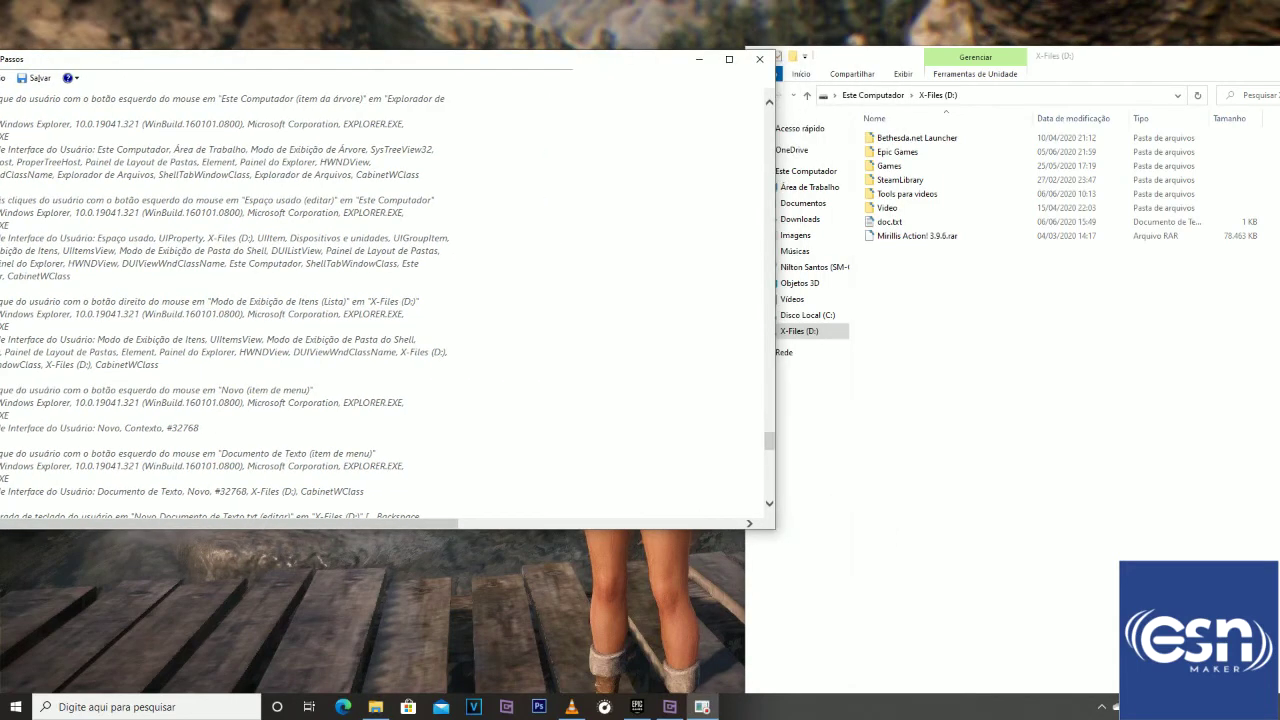
pyautogui.click(760, 59)
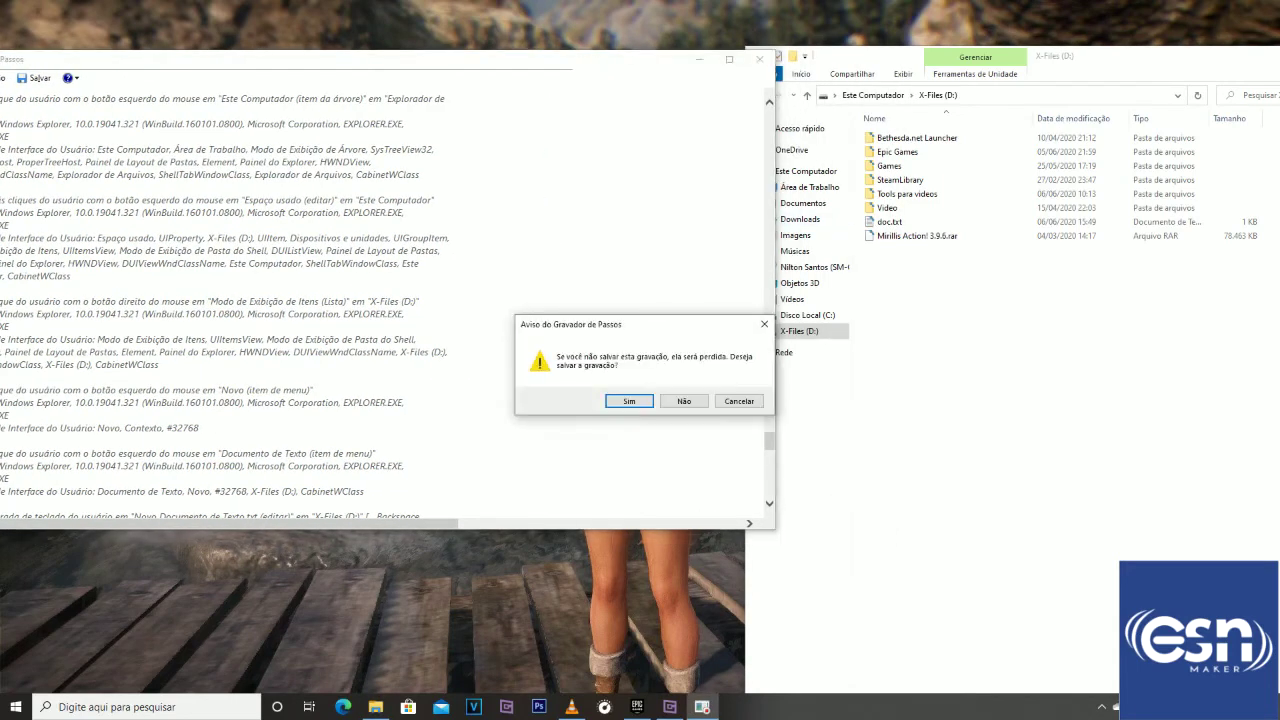
pyautogui.click(684, 401)
pyautogui.moveTo(1108, 53); pyautogui.dragTo(706, 31)
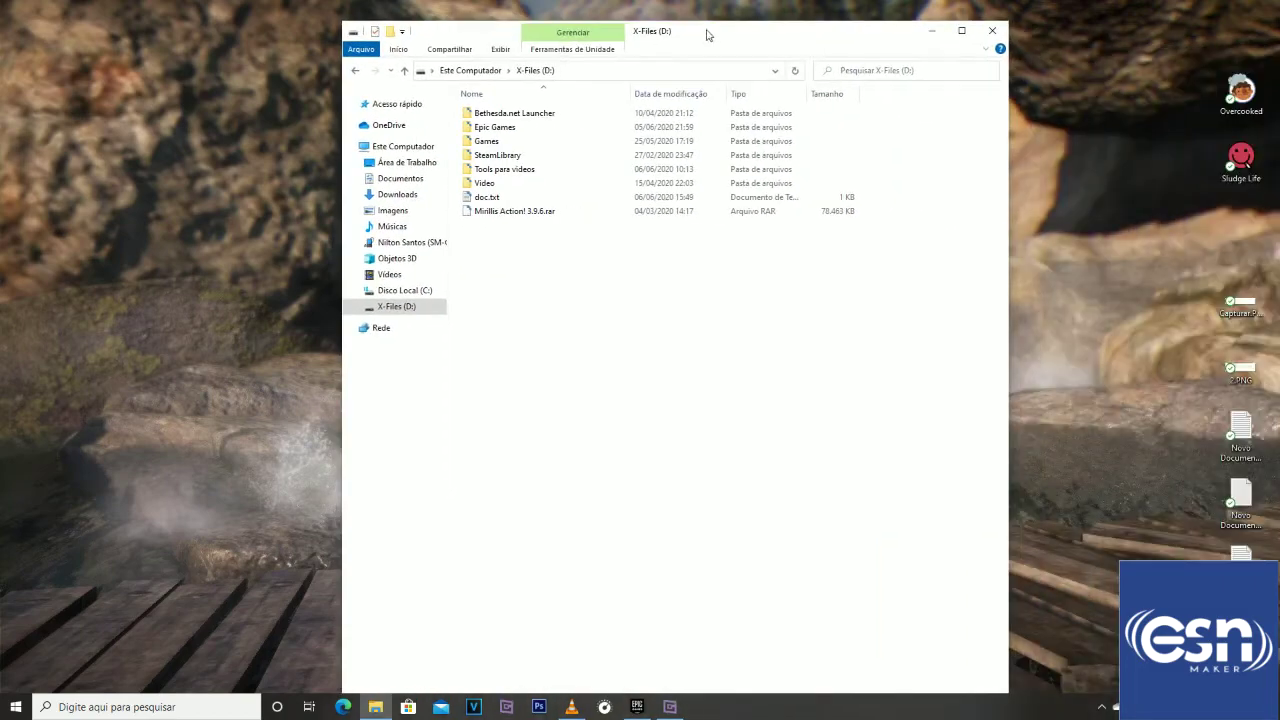
pyautogui.hotkey('alt', 'F4')
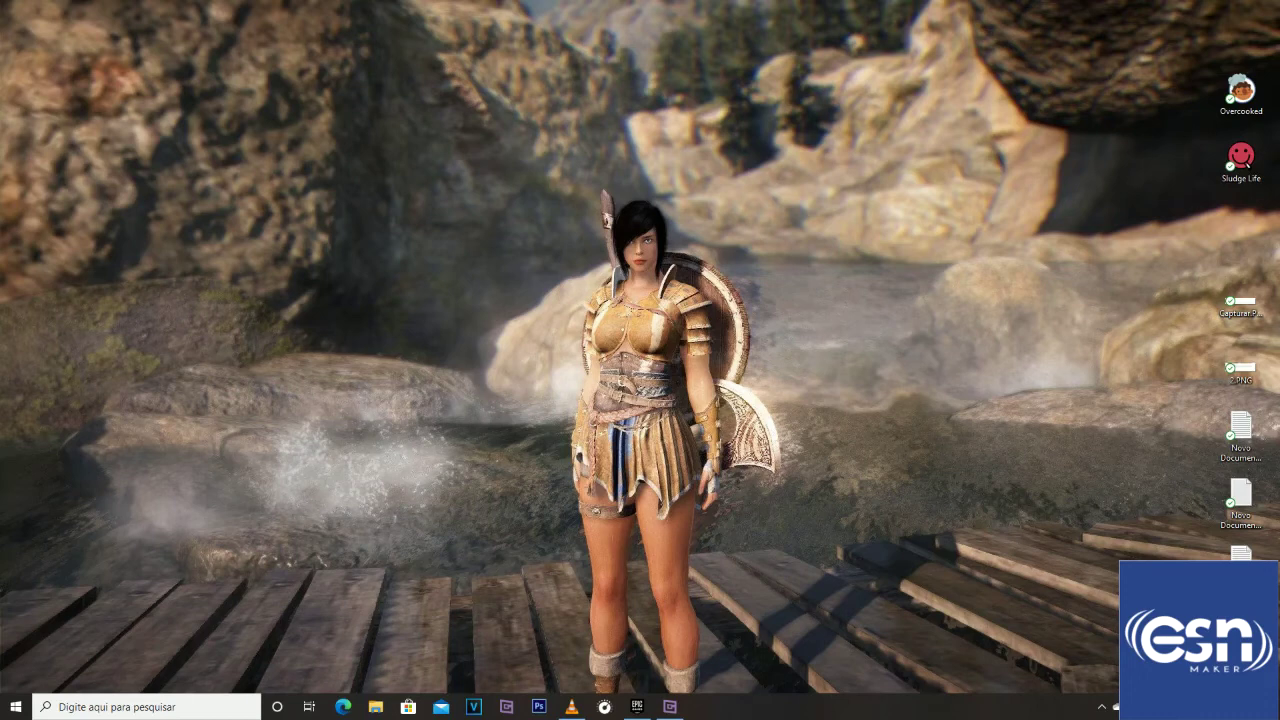
# Search Windows for "gravad" and launch the Gravador de Passos app
pyautogui.click(140, 707)
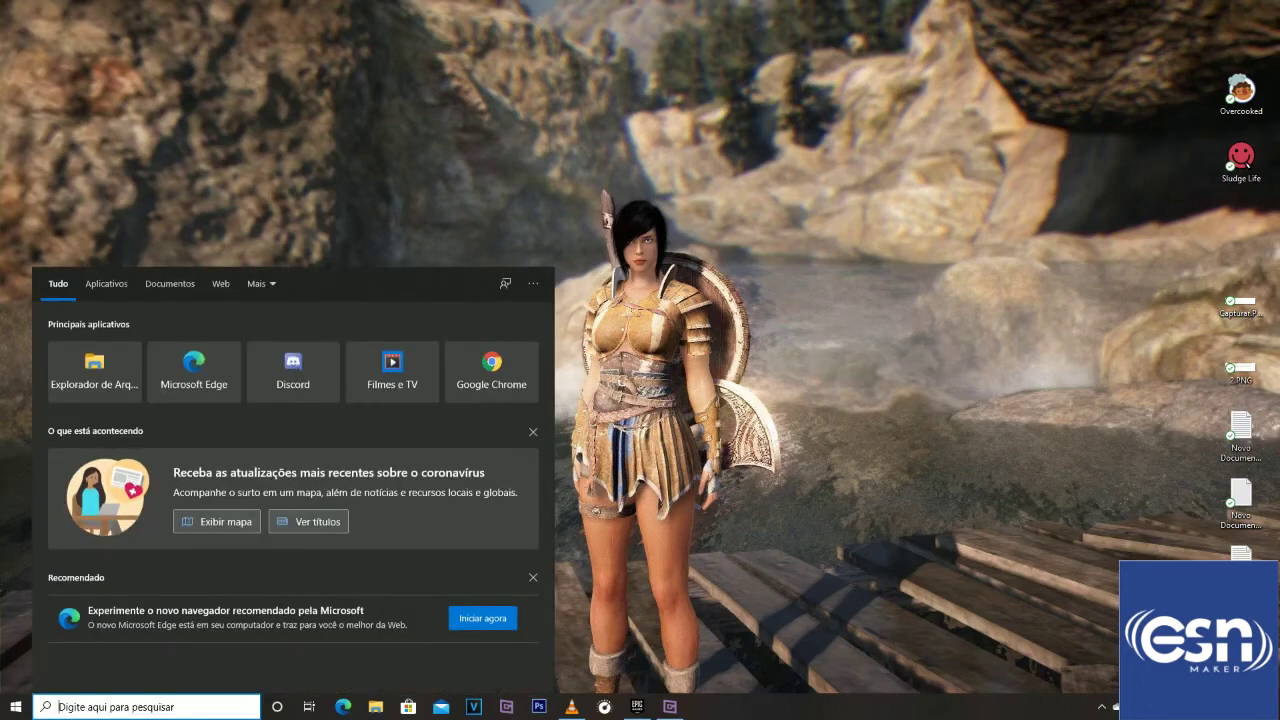
pyautogui.write('gravad')
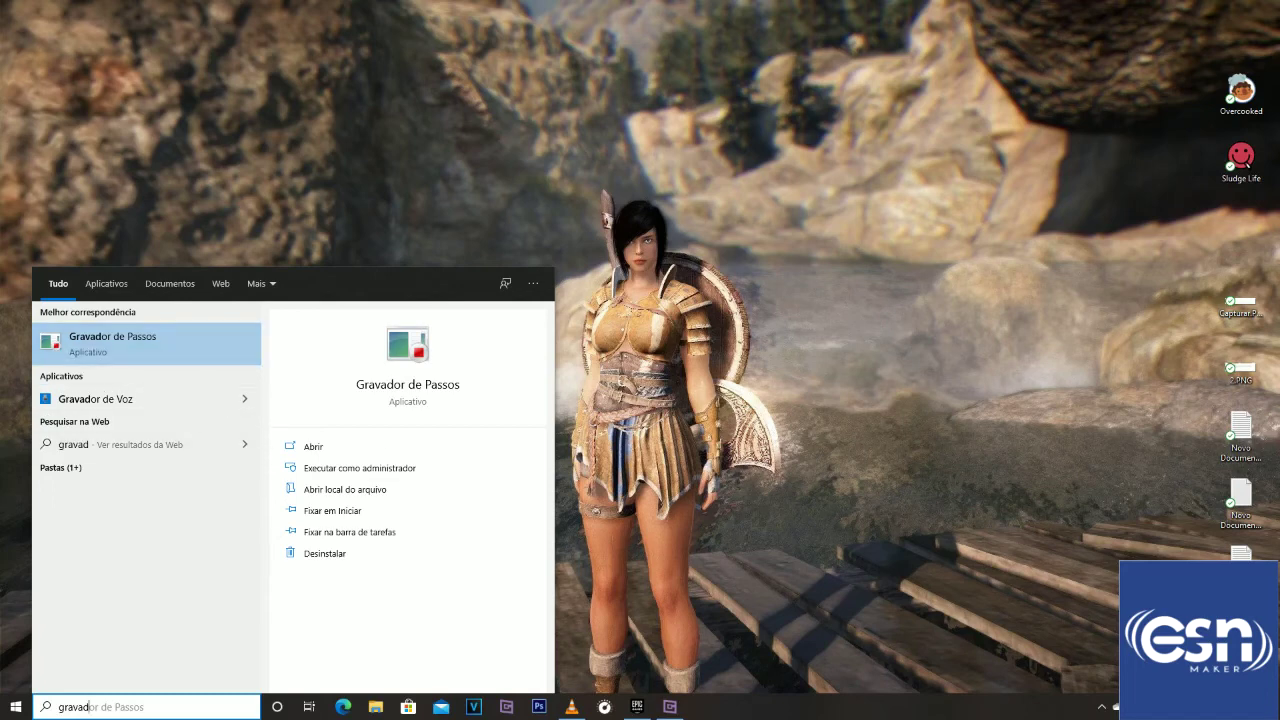
pyautogui.press('Return')
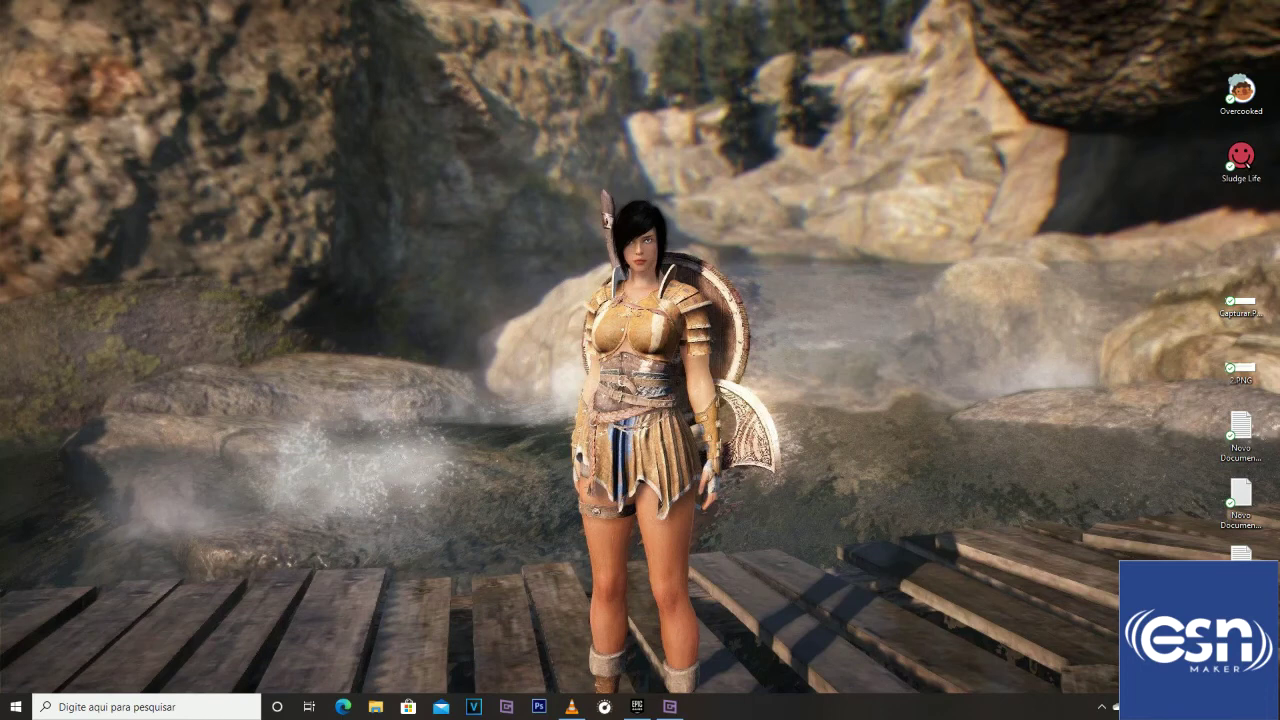